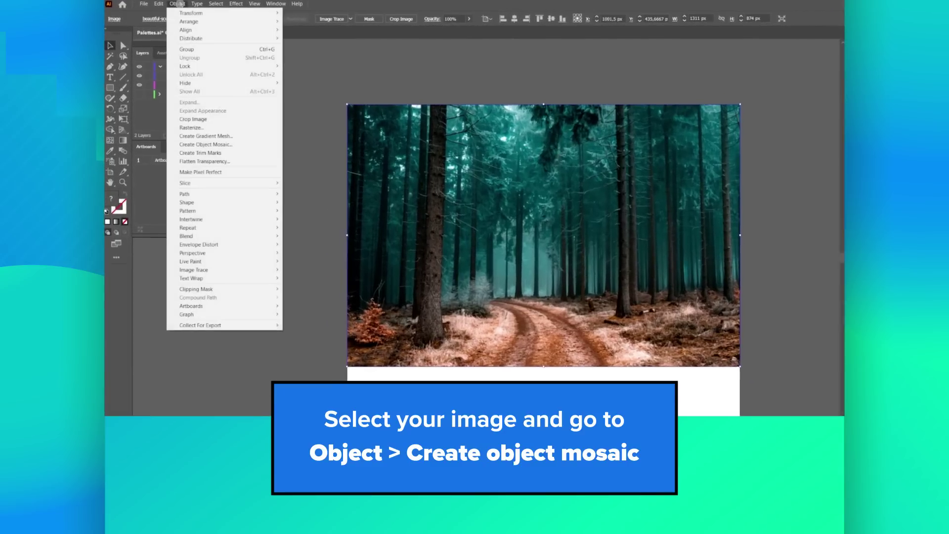
- Convert the forest photo into an 18-tile object mosaic, 3 tiles across by 6 down
click(198, 121)
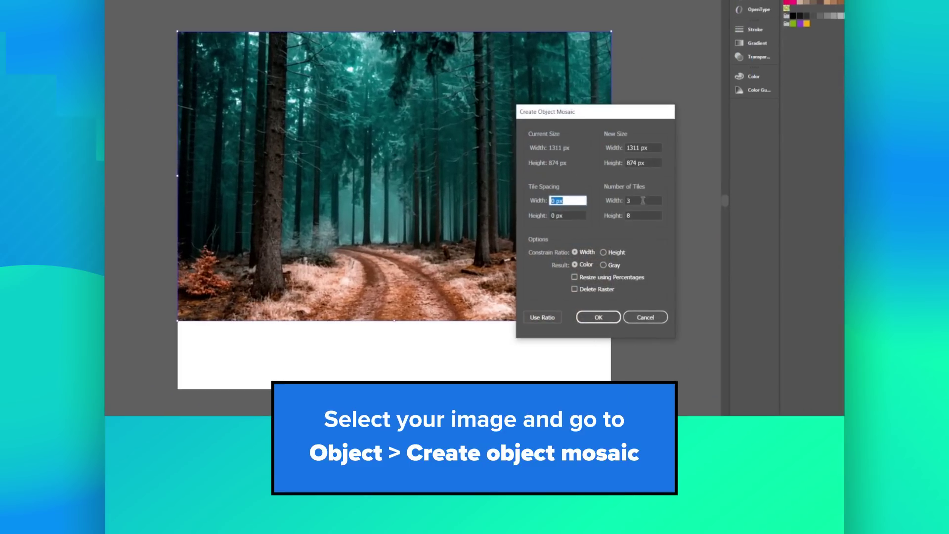
click(653, 228)
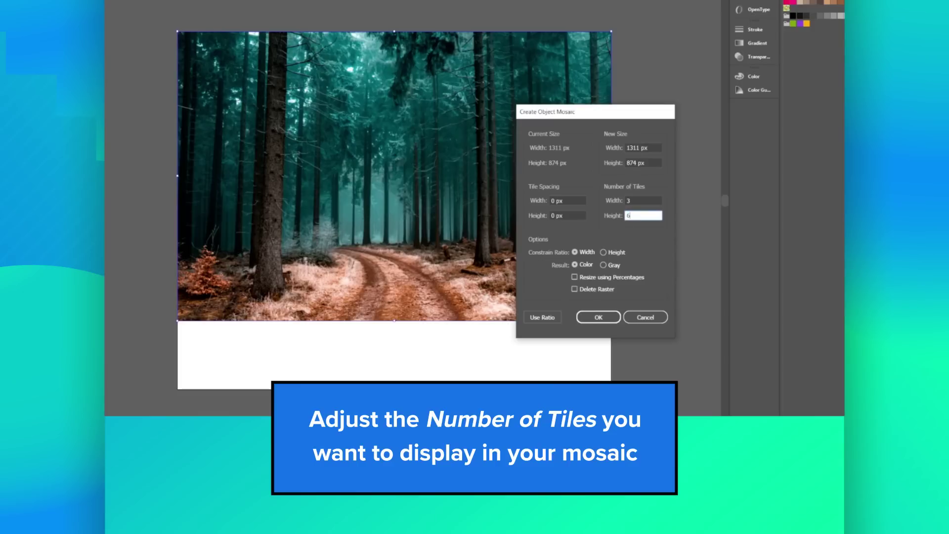
click(601, 317)
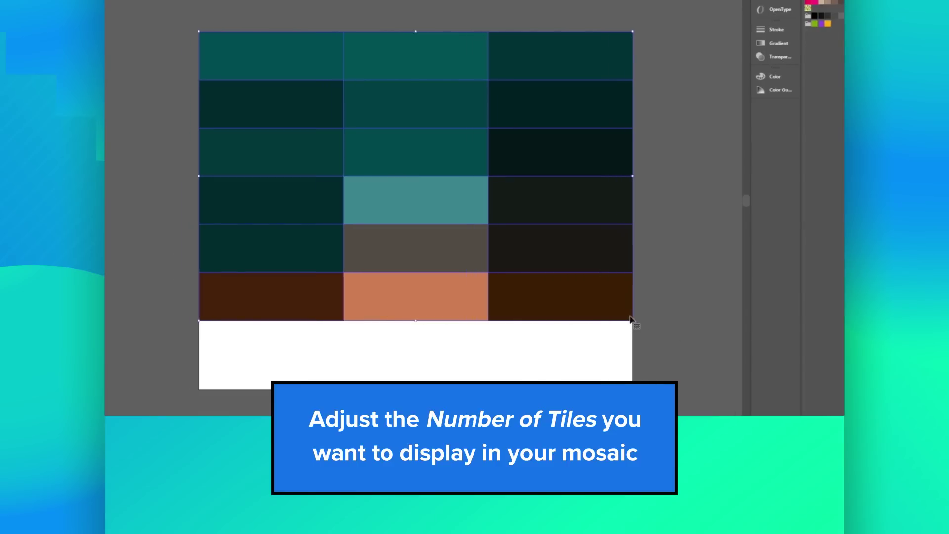
- Fill the first three palette squares with dark, grey-brown and dark brown mosaic colours
click(519, 368)
click(262, 360)
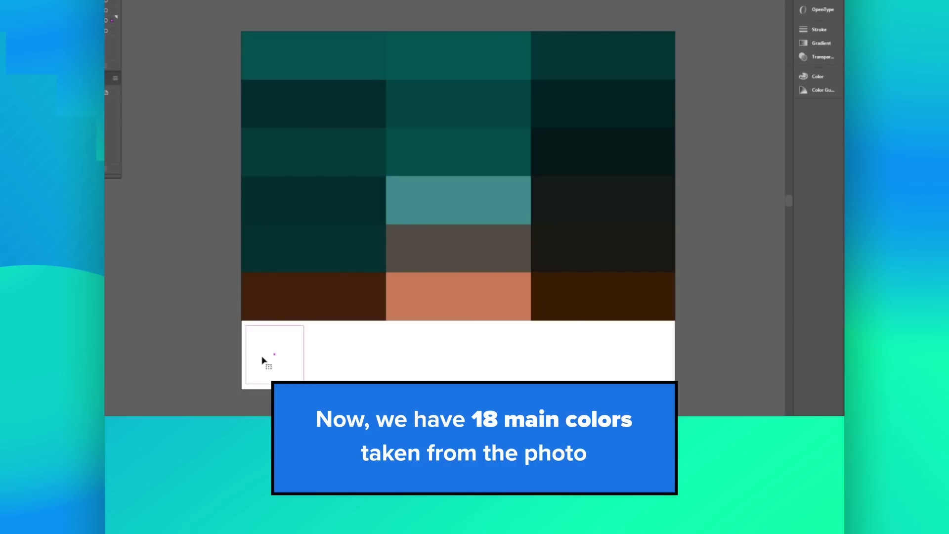
click(586, 246)
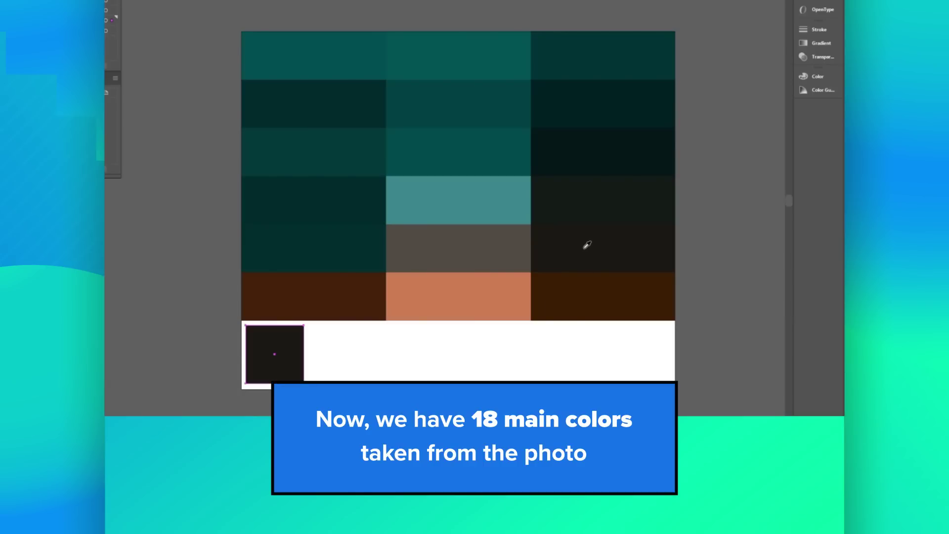
click(337, 356)
click(462, 246)
click(394, 357)
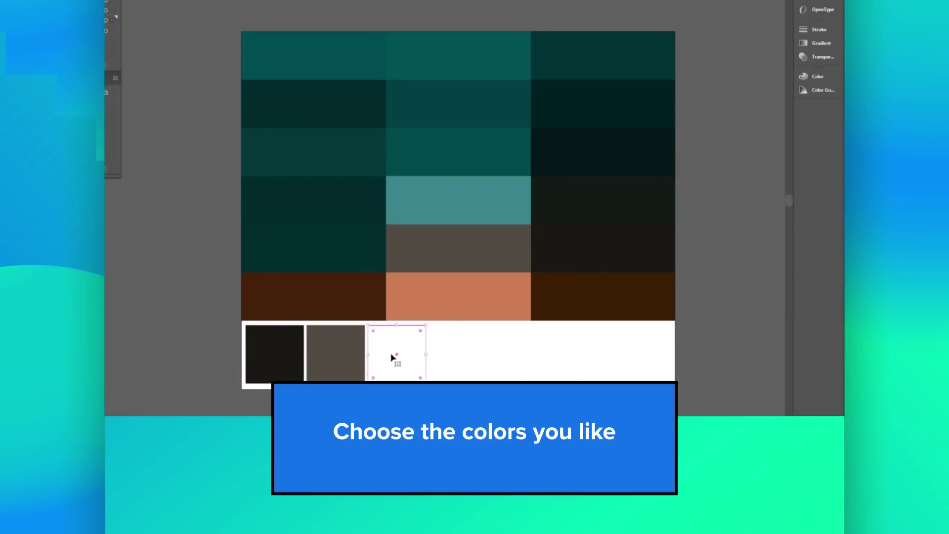
click(349, 288)
- Fill the remaining four squares with salmon, light teal, dark teal and darkest teal tile colours
click(457, 357)
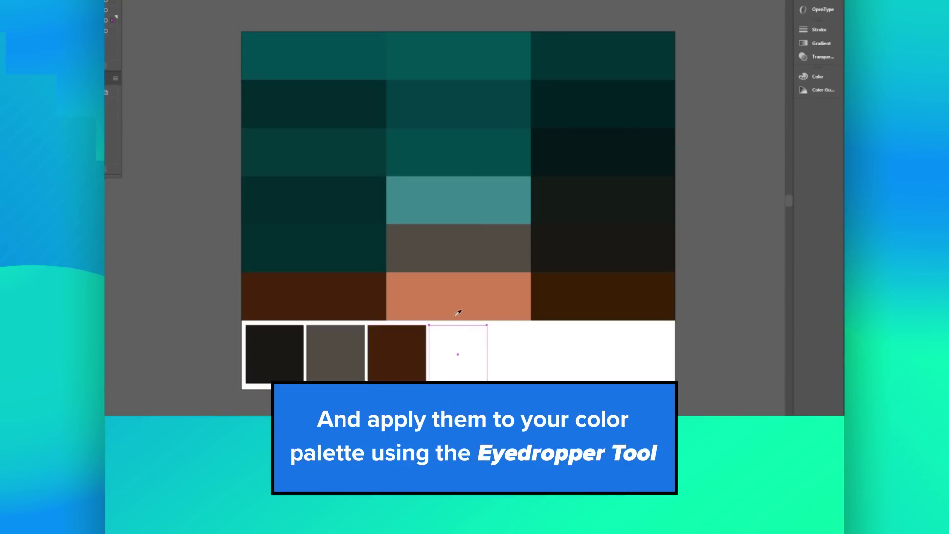
click(456, 311)
click(519, 365)
click(460, 191)
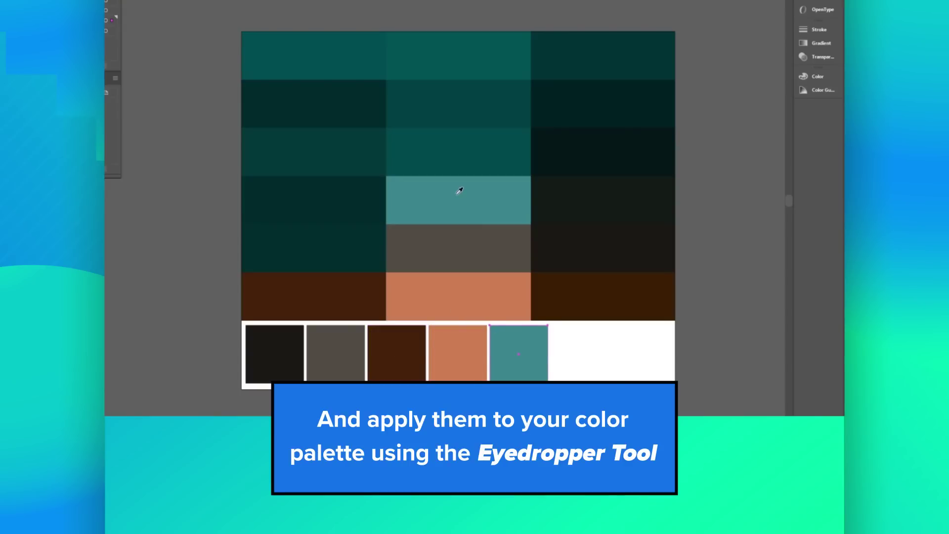
click(568, 363)
click(412, 54)
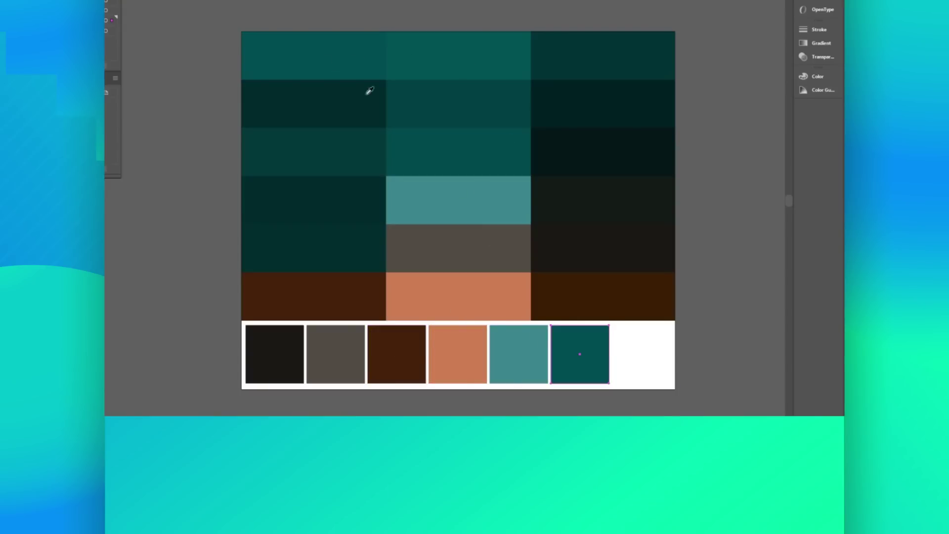
click(663, 360)
click(593, 112)
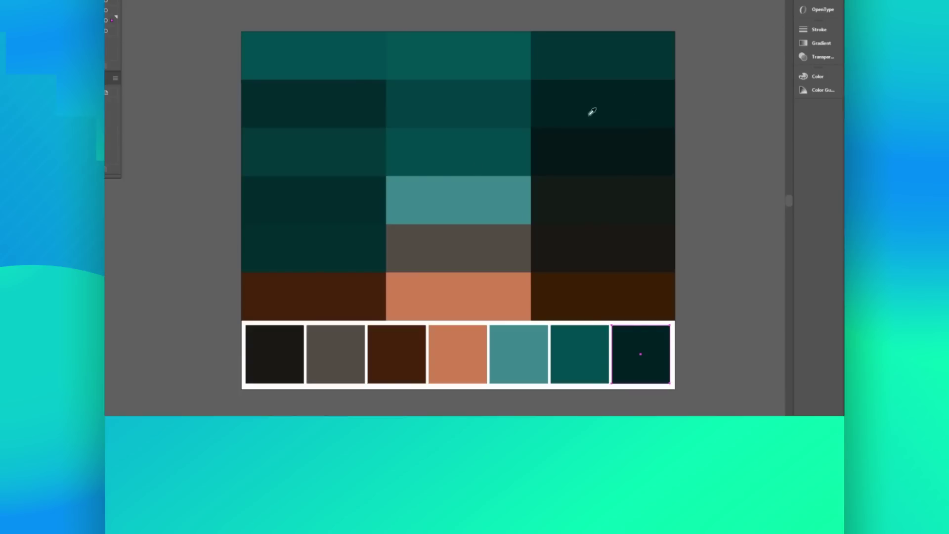
- Deselect the forest palette and hide the Mosaic layer to reveal the coral photo
key(ctrl+shift+a)
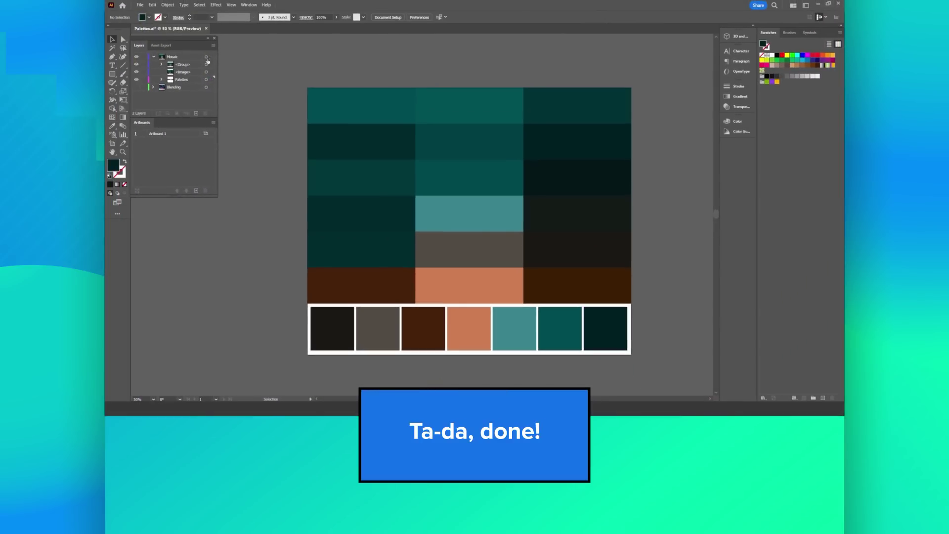
click(137, 65)
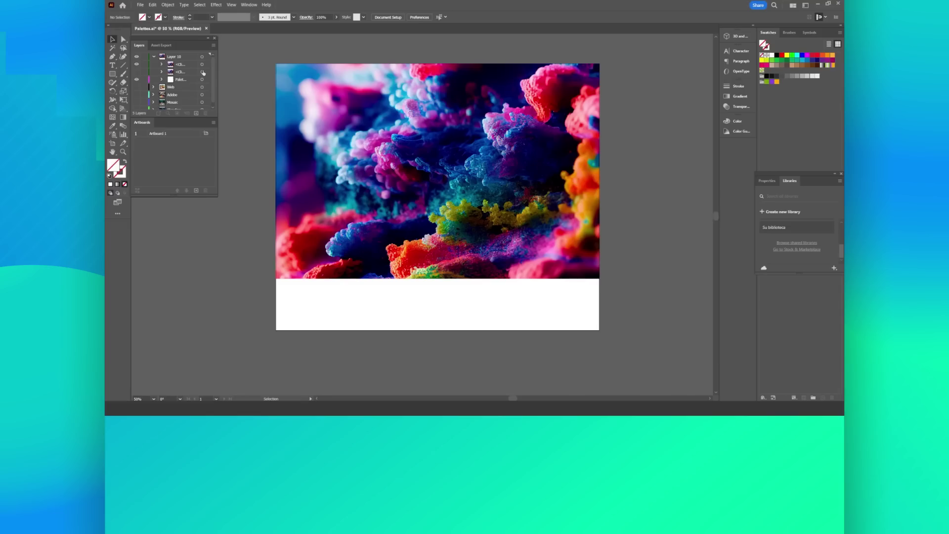
- Apply a Crystallize effect with cell size 203 to the coral photo
click(331, 110)
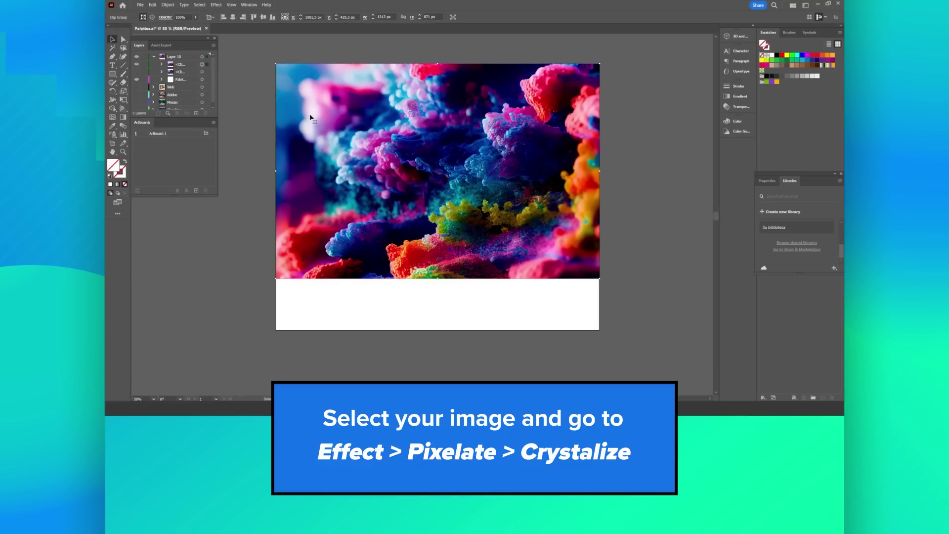
click(216, 5)
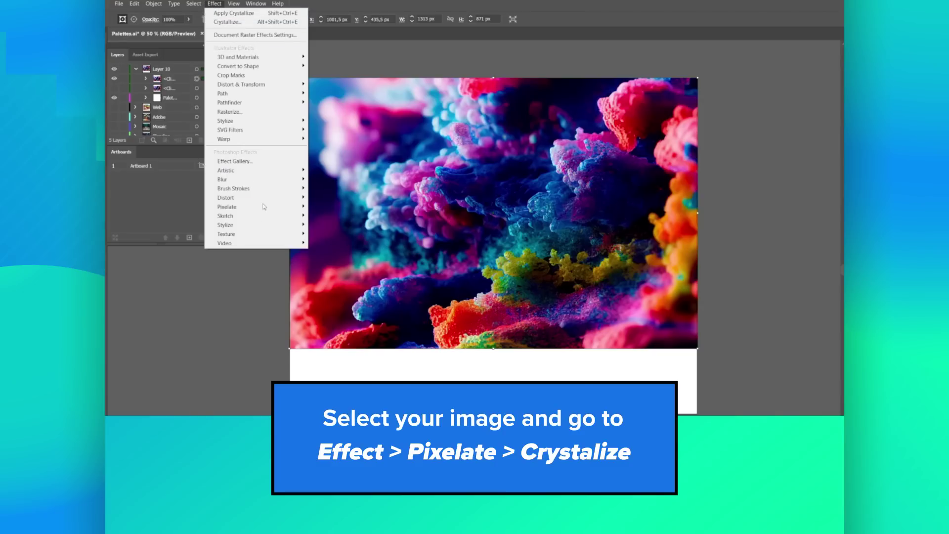
mouse_move(264, 206)
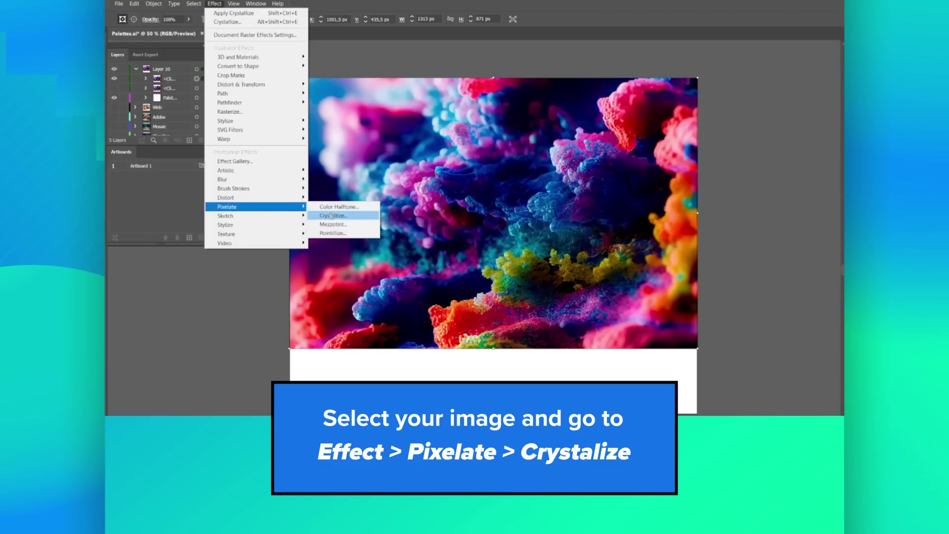
click(331, 215)
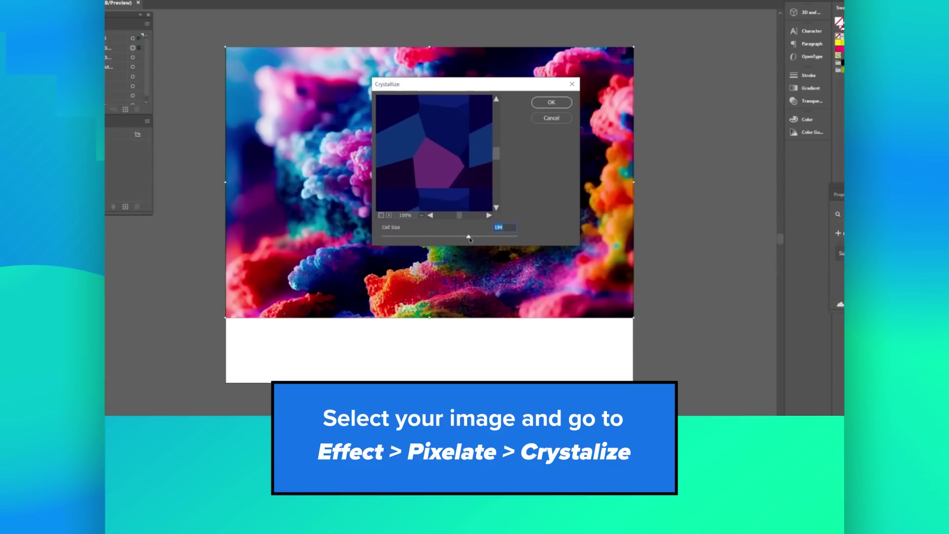
drag(470, 239, 474, 240)
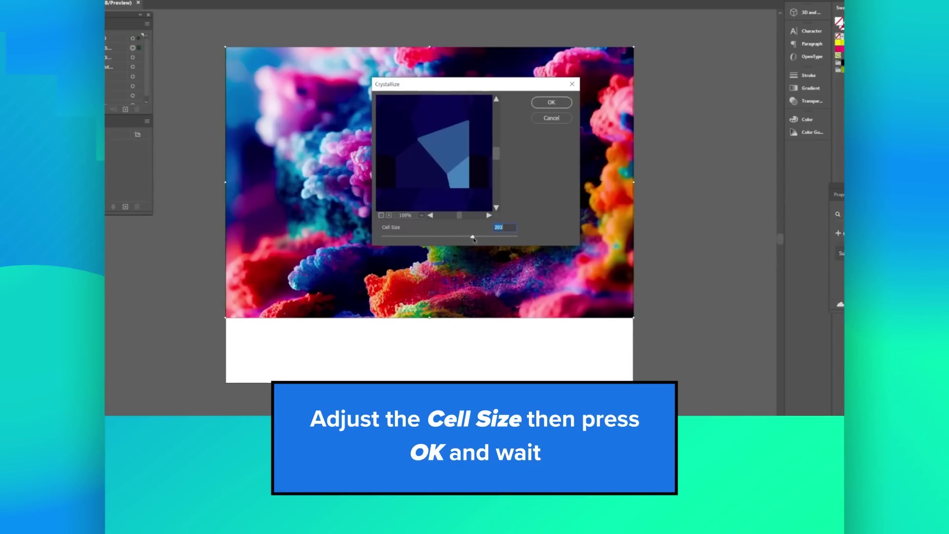
click(561, 103)
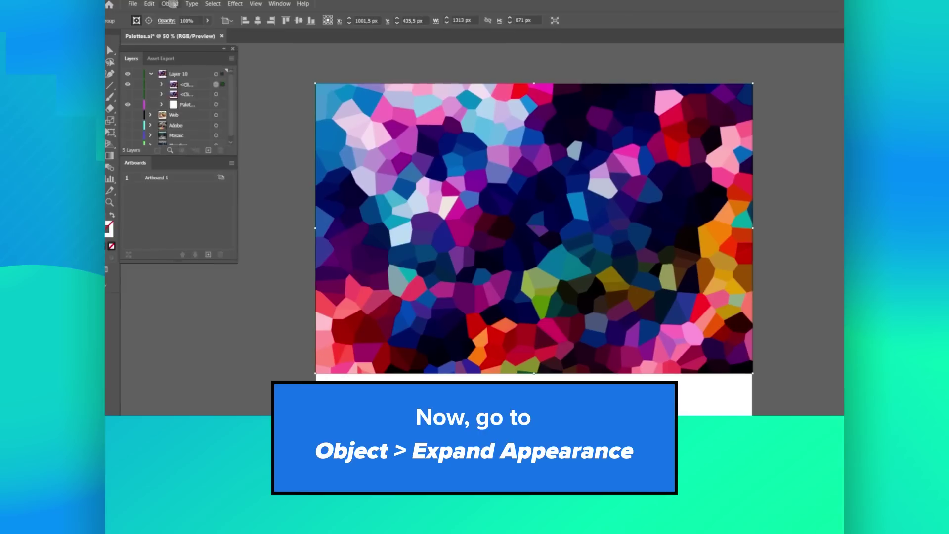
- Expand the crystallized photo's appearance and select it with the Image Trace panel showing
click(159, 3)
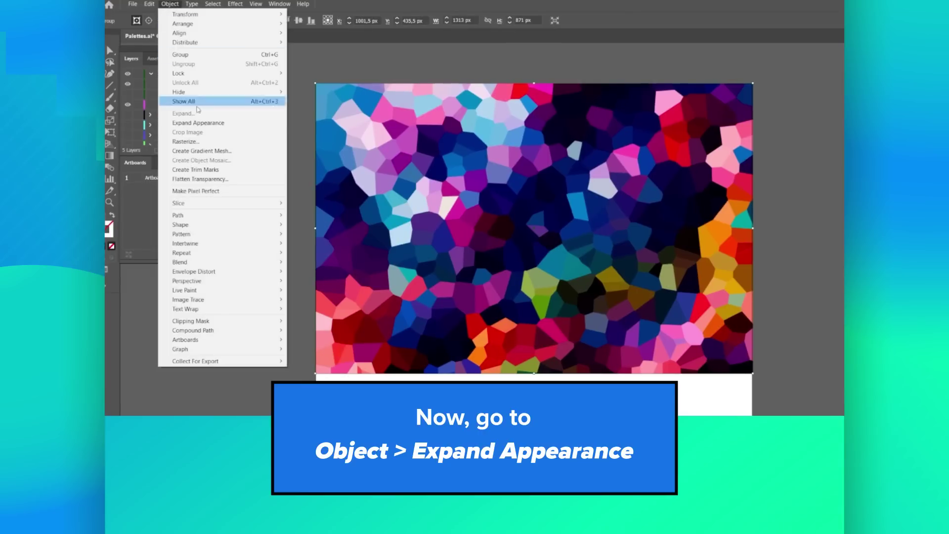
click(207, 123)
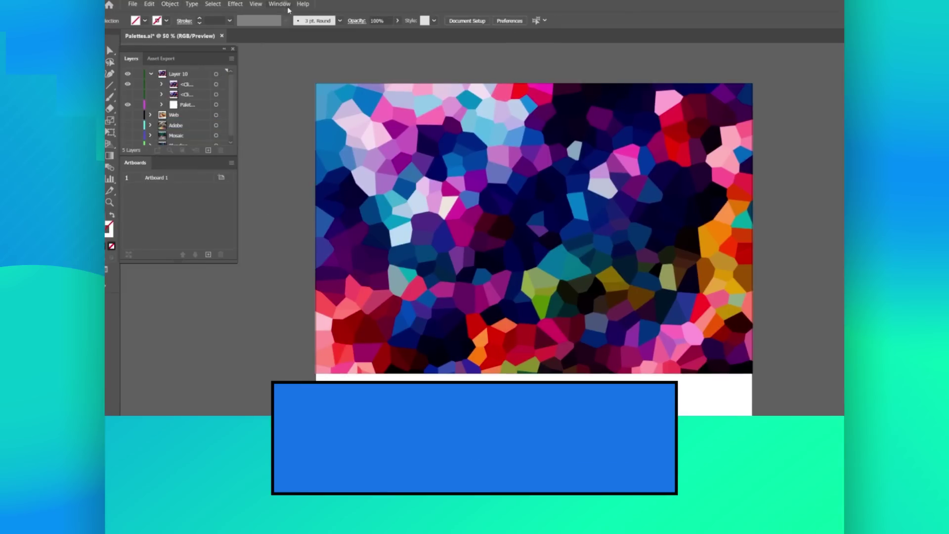
click(280, 3)
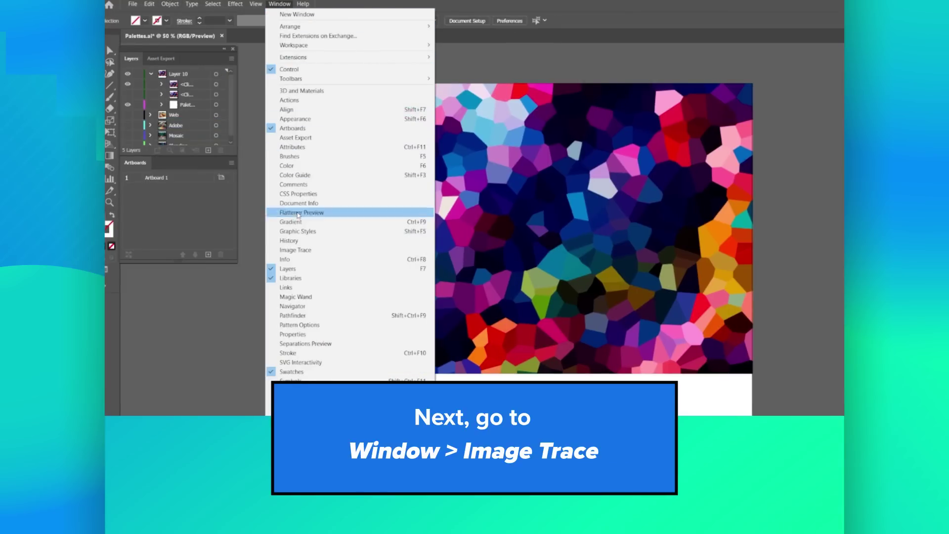
click(310, 250)
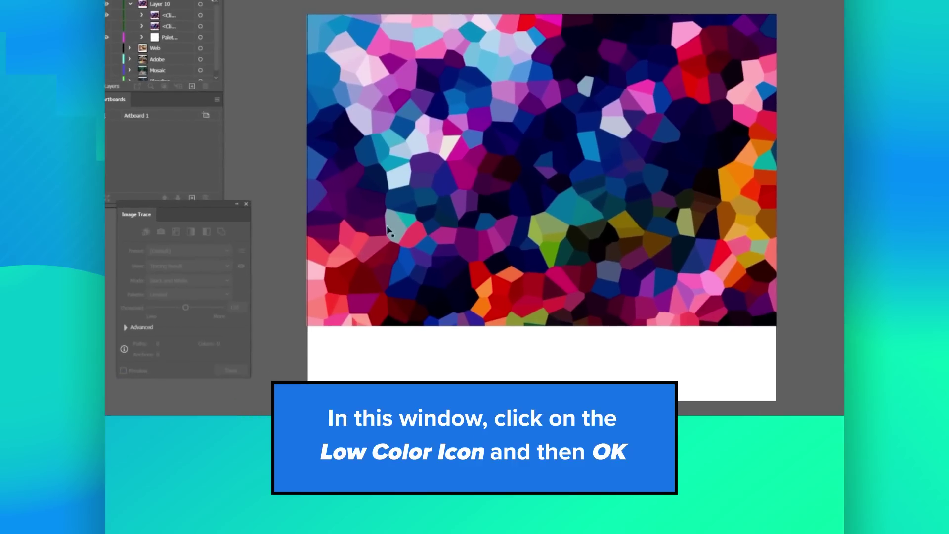
double_click(376, 174)
- Trace the image with the Low Color preset raised to 16 colours
click(221, 232)
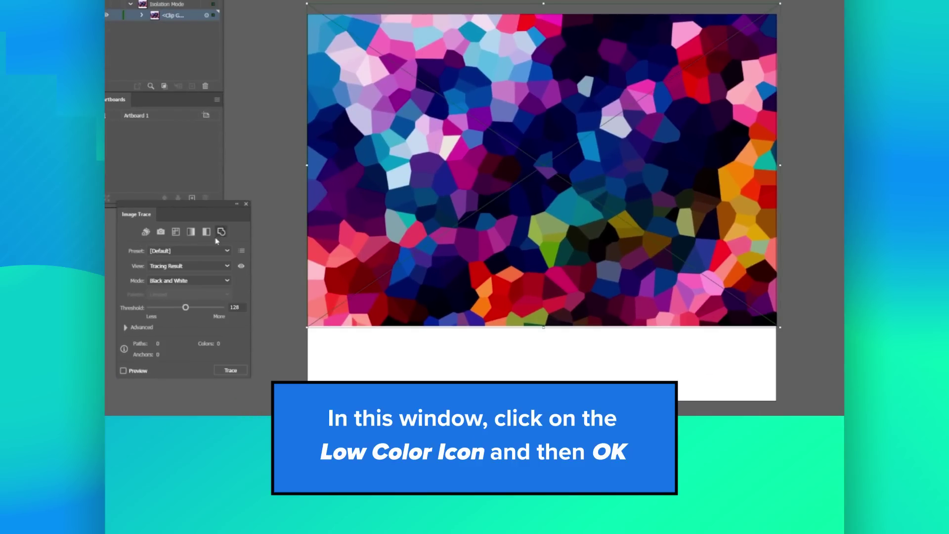
click(176, 232)
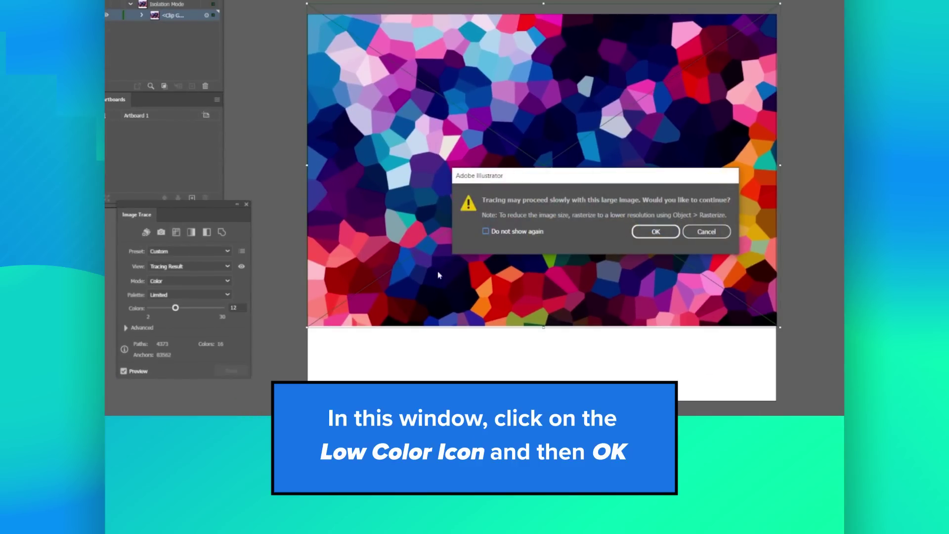
click(655, 231)
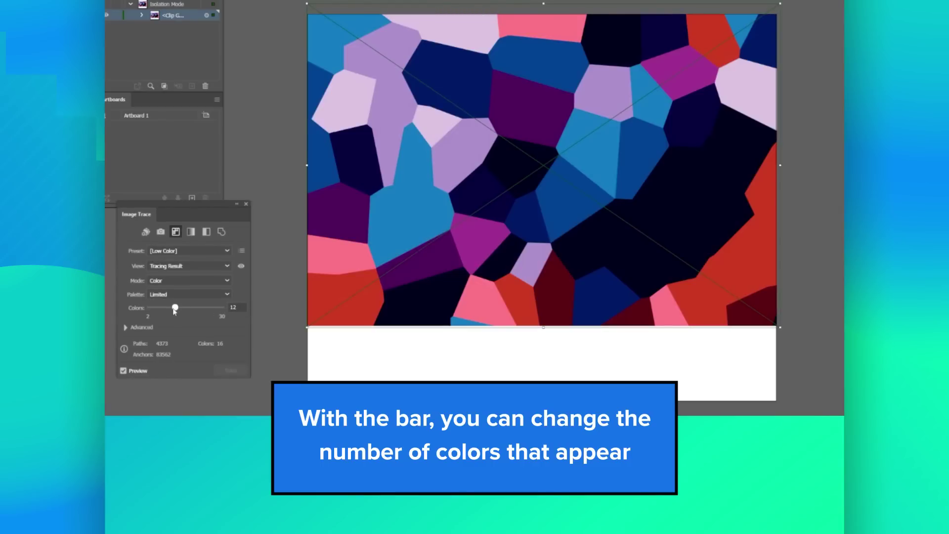
drag(176, 311, 186, 310)
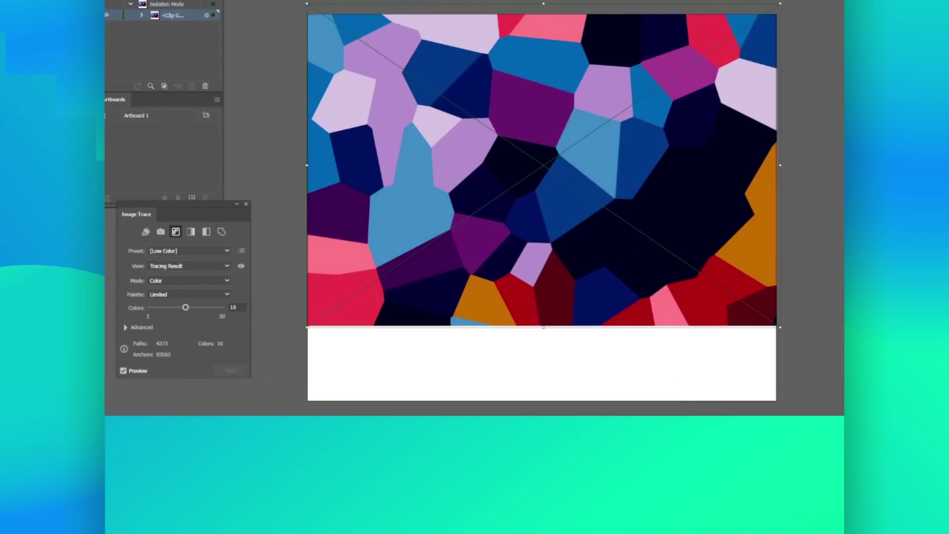
double_click(375, 343)
click(344, 365)
- Fill the first four duplicated squares with dark navy, navy, medium blue and orange from the trace
key(i)
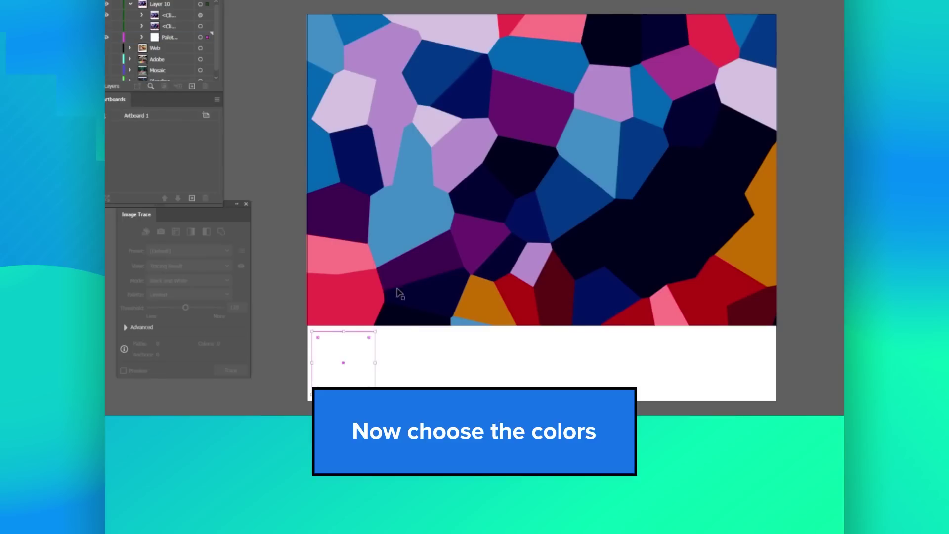
click(622, 232)
drag(341, 377, 407, 377)
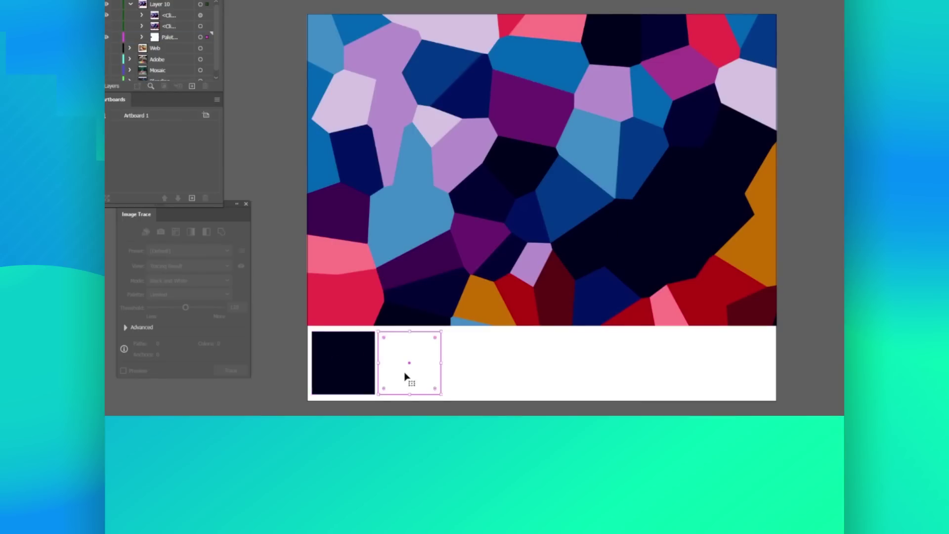
click(540, 229)
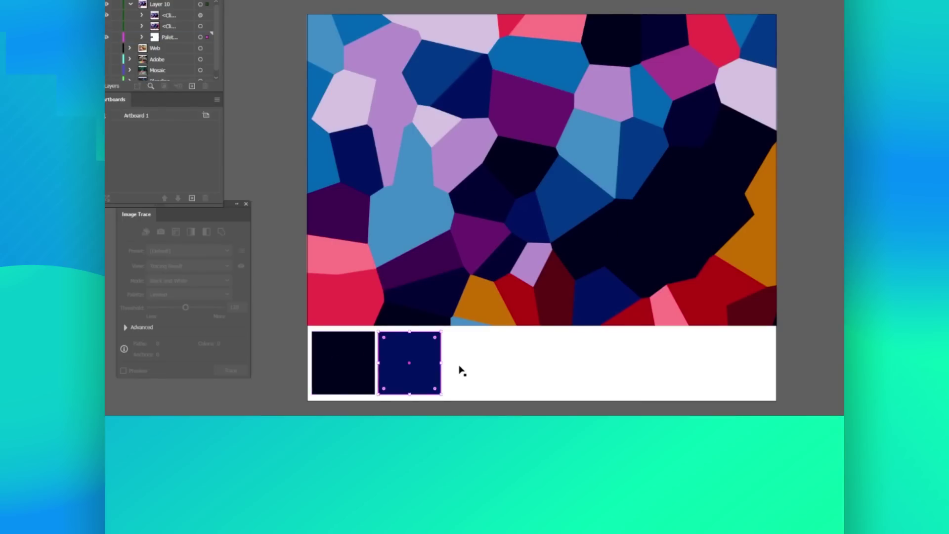
key(ctrl+d)
click(418, 207)
key(ctrl+d)
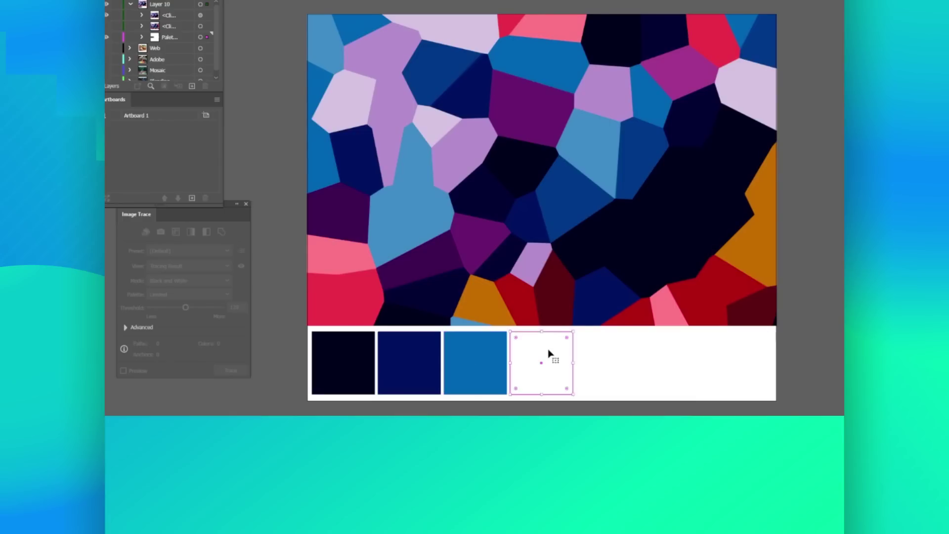
click(549, 357)
click(755, 257)
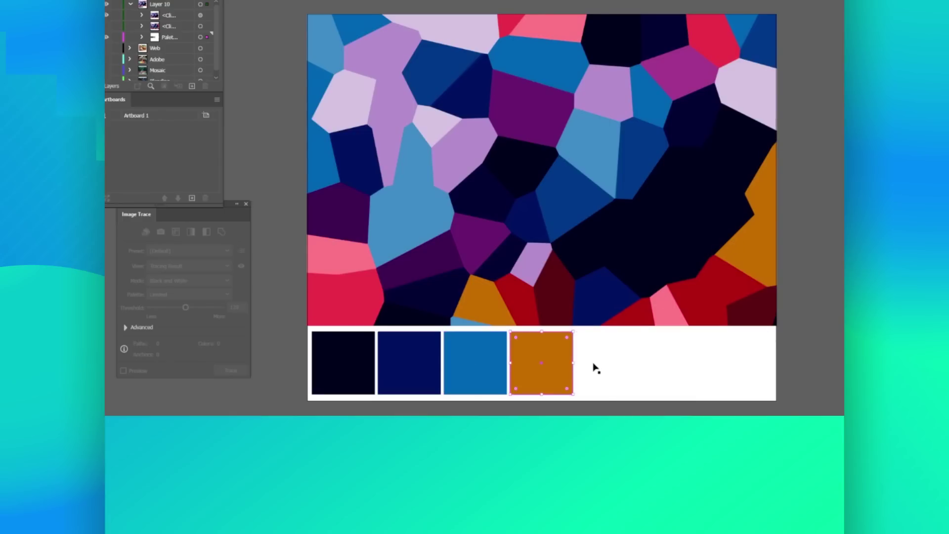
- Fill squares five to seven with red, purple and dark purple, then hide the traced artwork
key(ctrl+d)
click(701, 309)
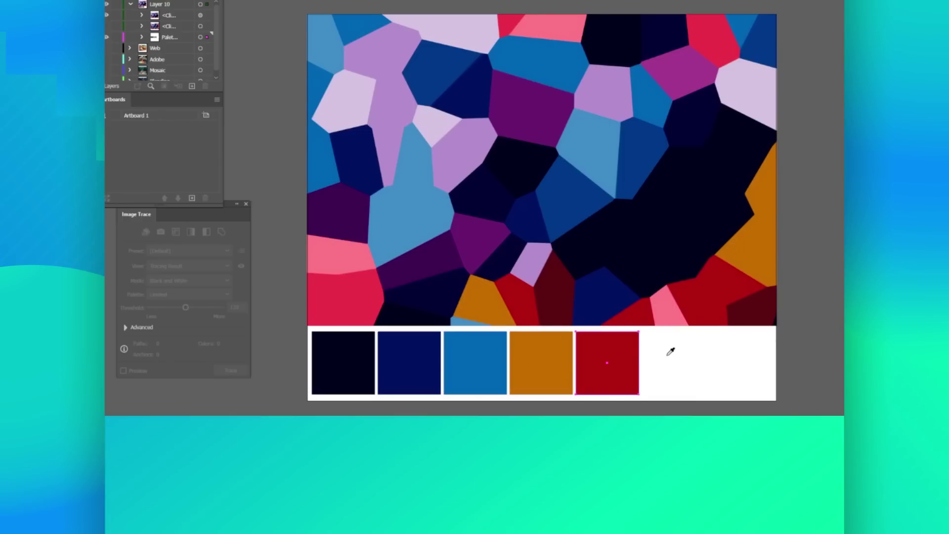
key(ctrl+d)
key(v)
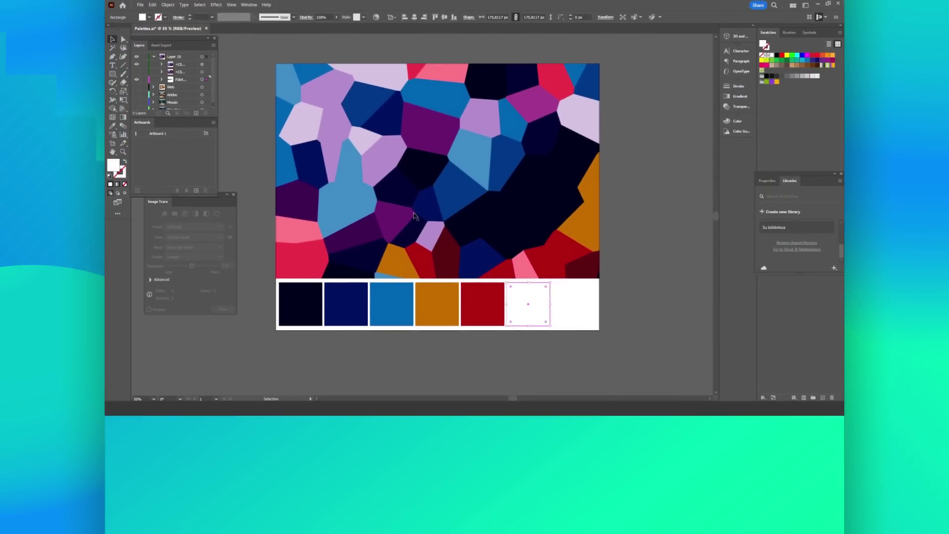
key(i)
click(402, 212)
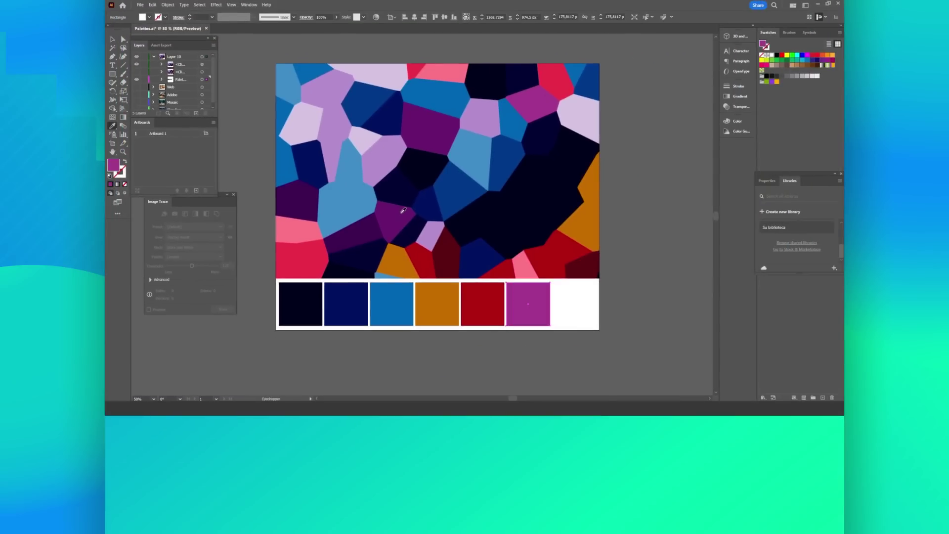
key(v)
key(ctrl+d)
key(i)
click(374, 219)
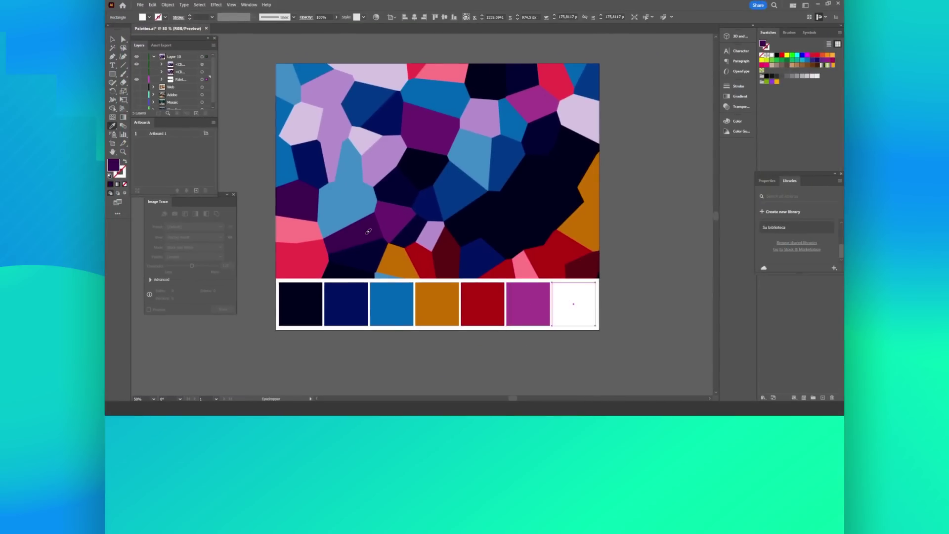
key(v)
click(459, 354)
click(137, 72)
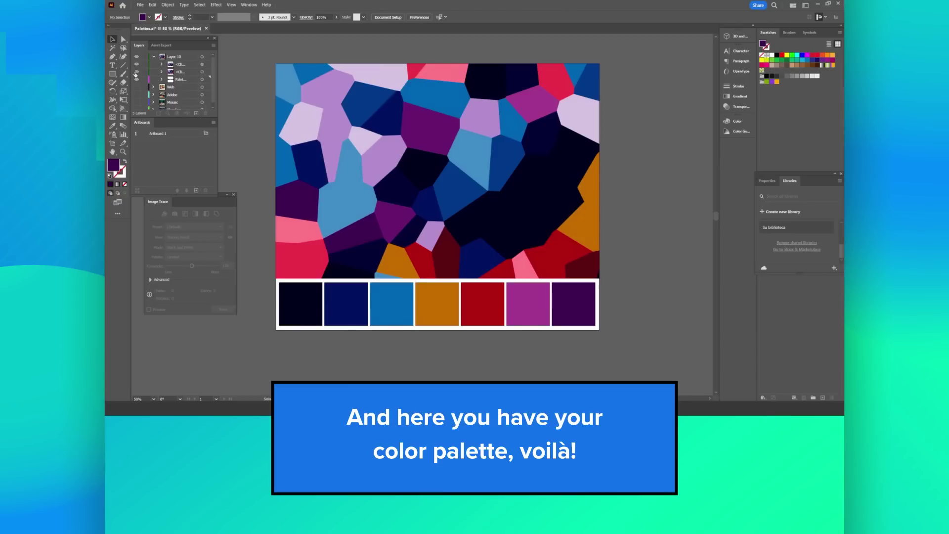
click(137, 64)
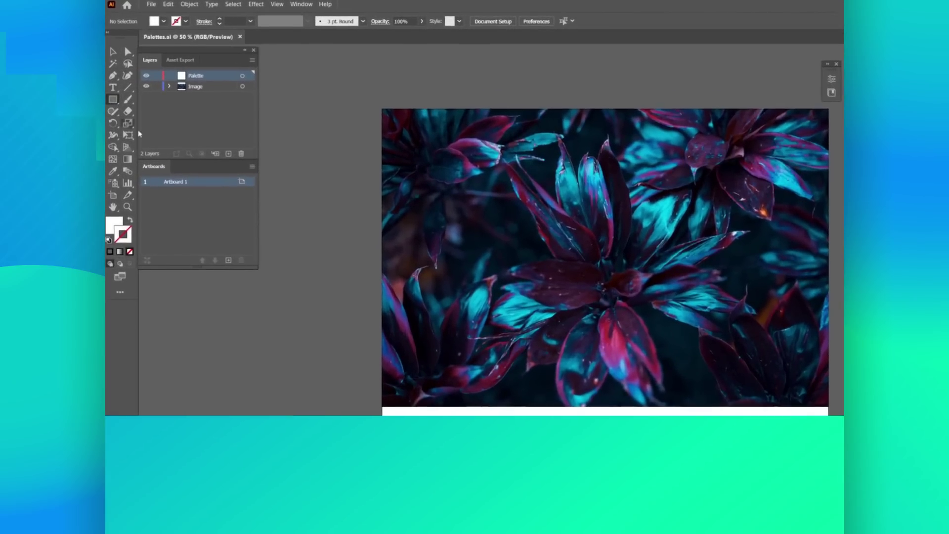
- Draw a 181 px square, fill it with cyan from the leaves, and copy it along the strip
drag(387, 412, 406, 429)
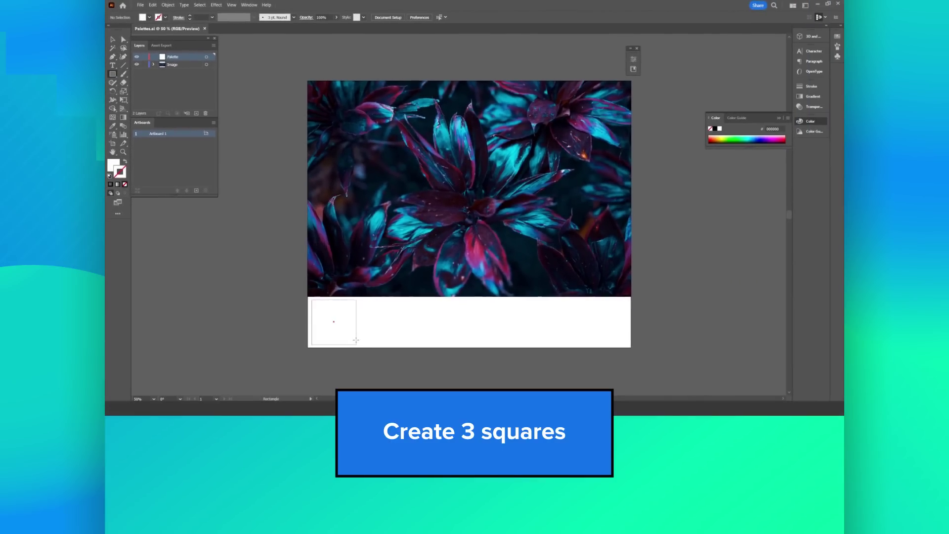
drag(356, 340, 357, 340)
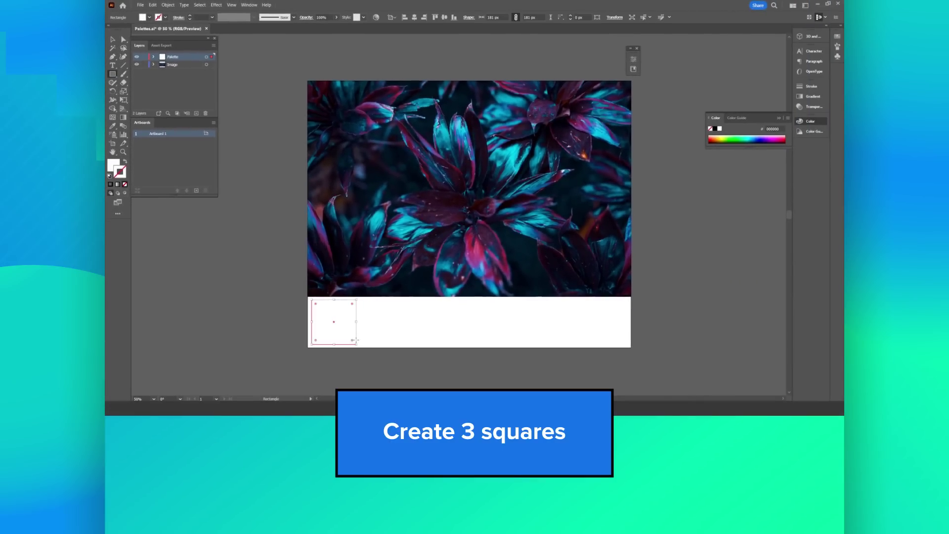
click(113, 126)
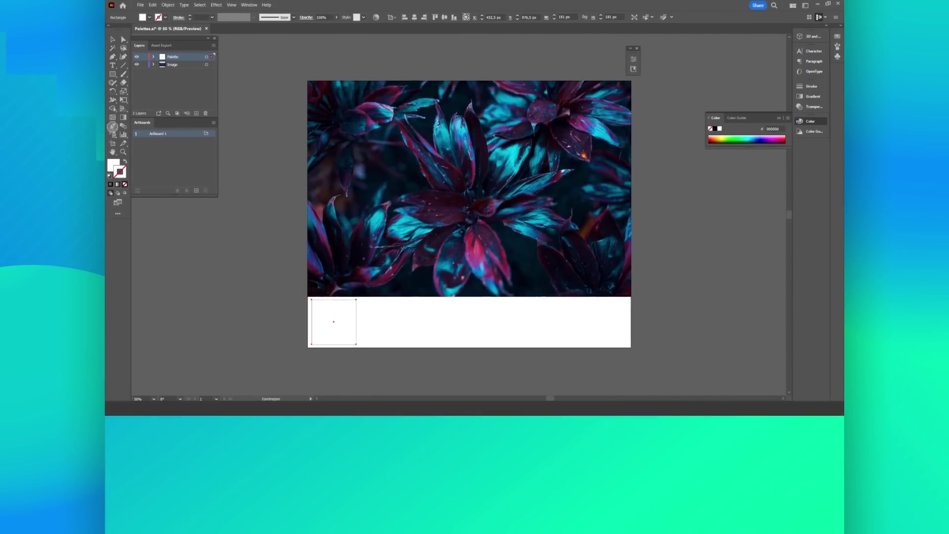
click(465, 125)
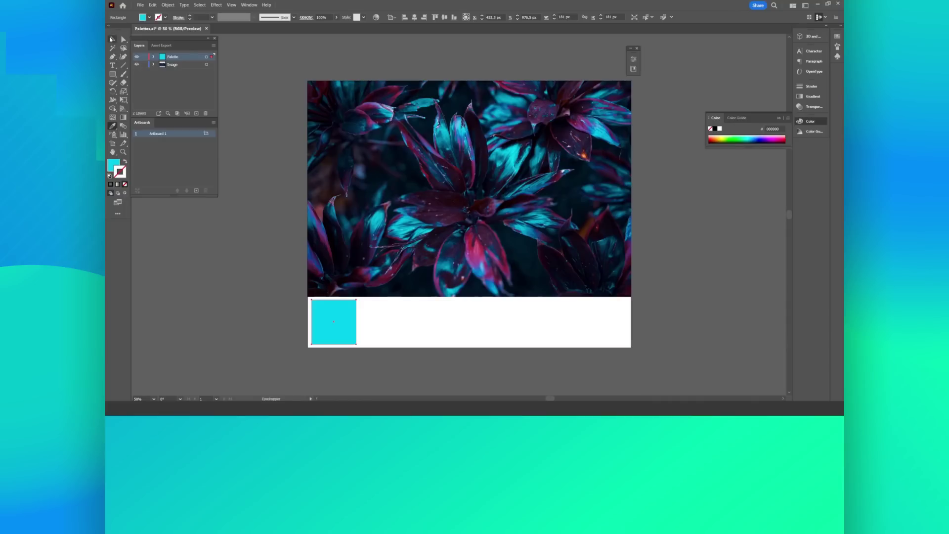
key(v)
drag(345, 332, 614, 326)
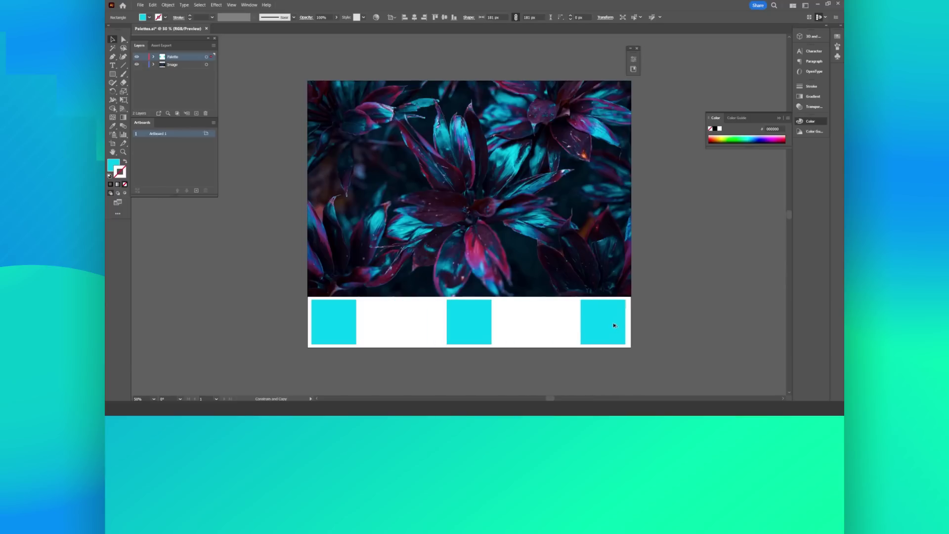
click(485, 322)
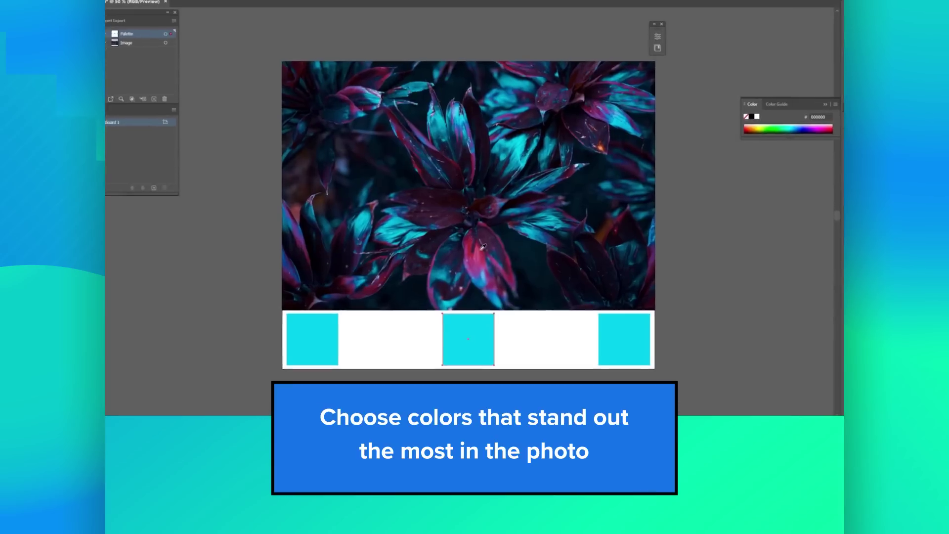
- Sample leaf pink into the middle square and dark purple into the right square
click(482, 252)
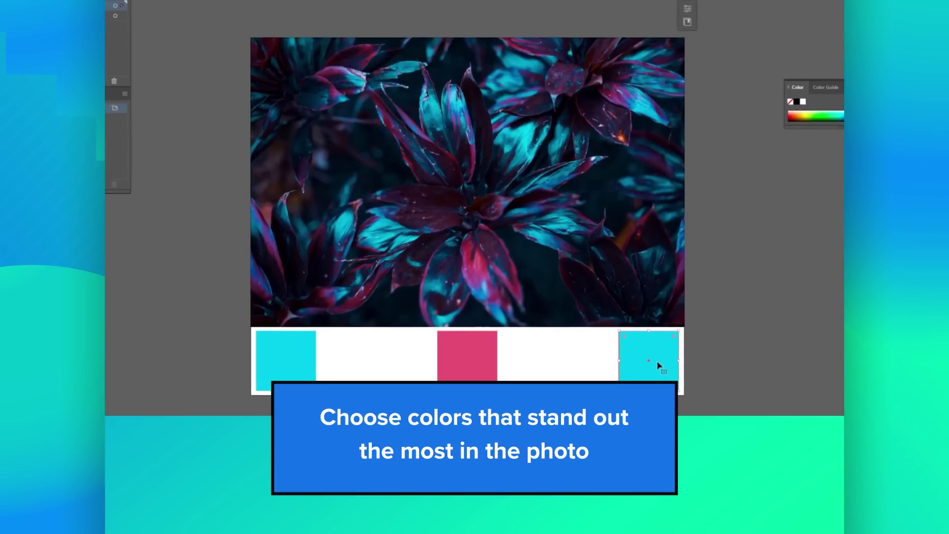
click(468, 144)
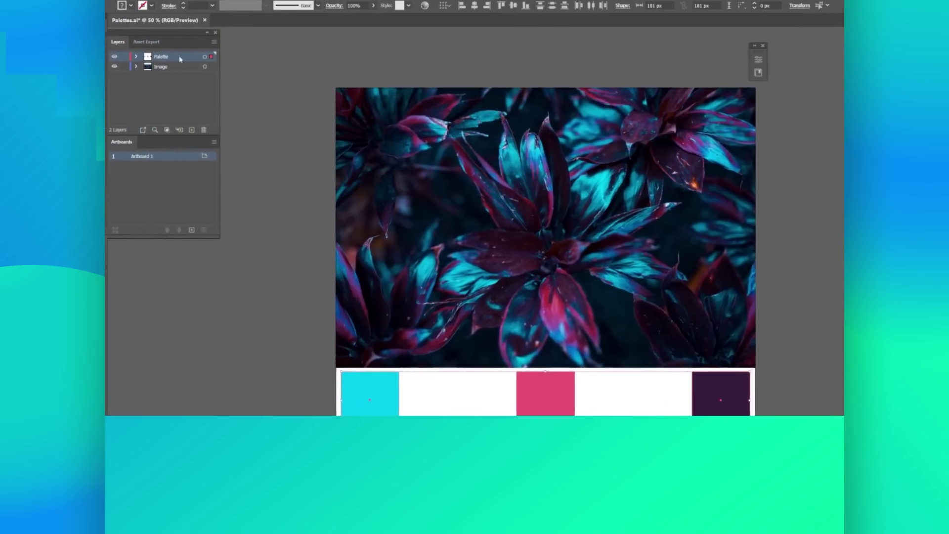
- Set Blend Options to Specified Steps and blend the three swatches into a seven-colour strip
click(183, 6)
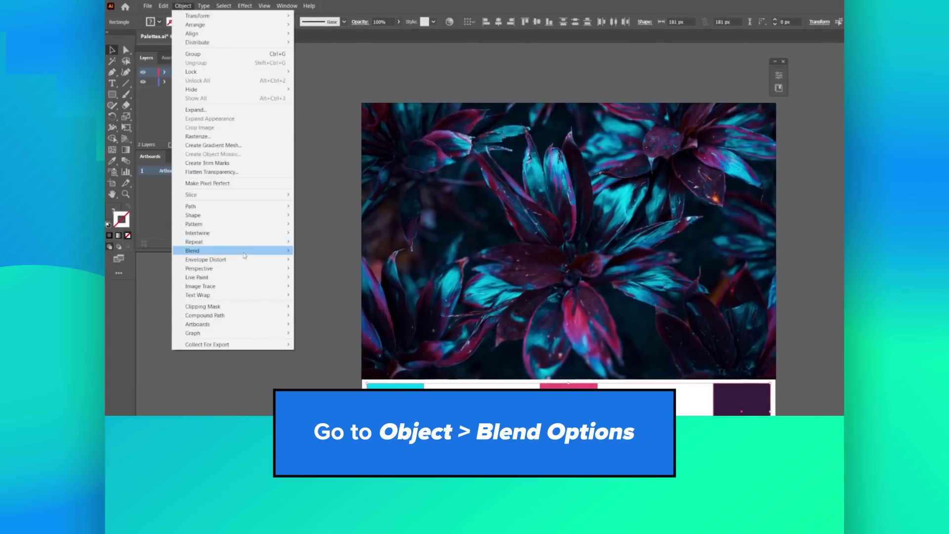
mouse_move(242, 250)
click(338, 272)
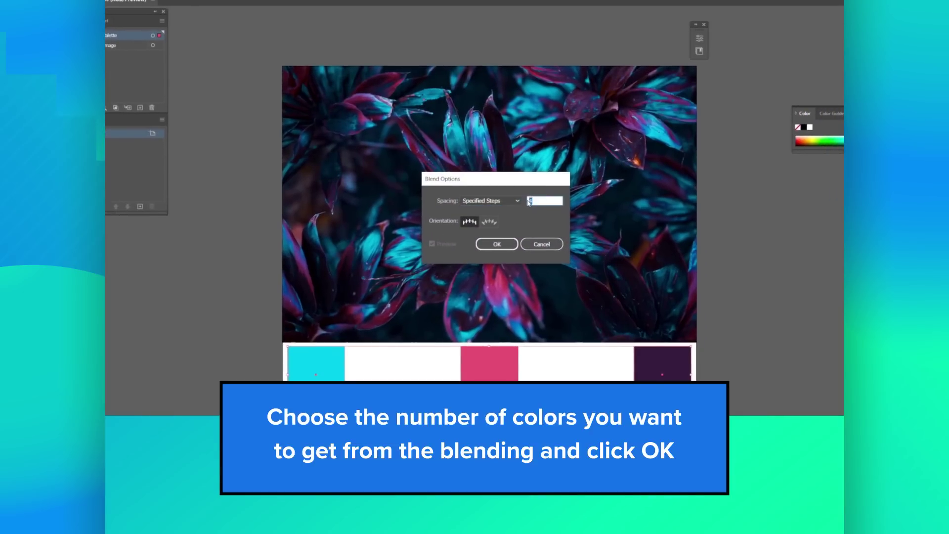
click(502, 247)
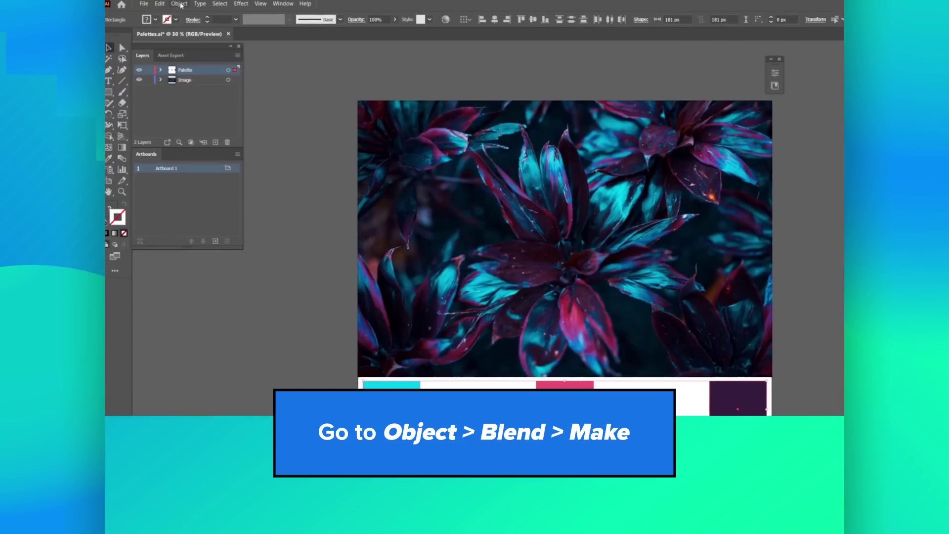
click(179, 4)
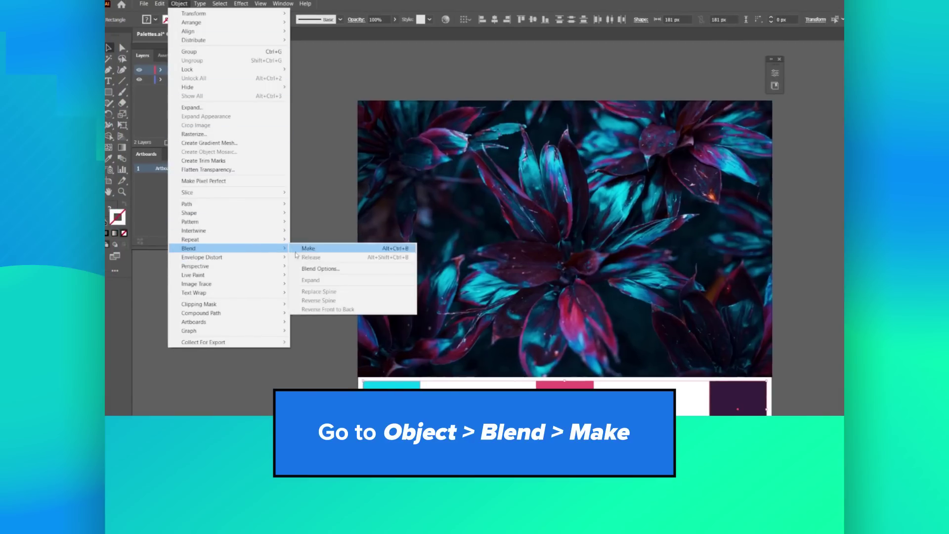
click(307, 248)
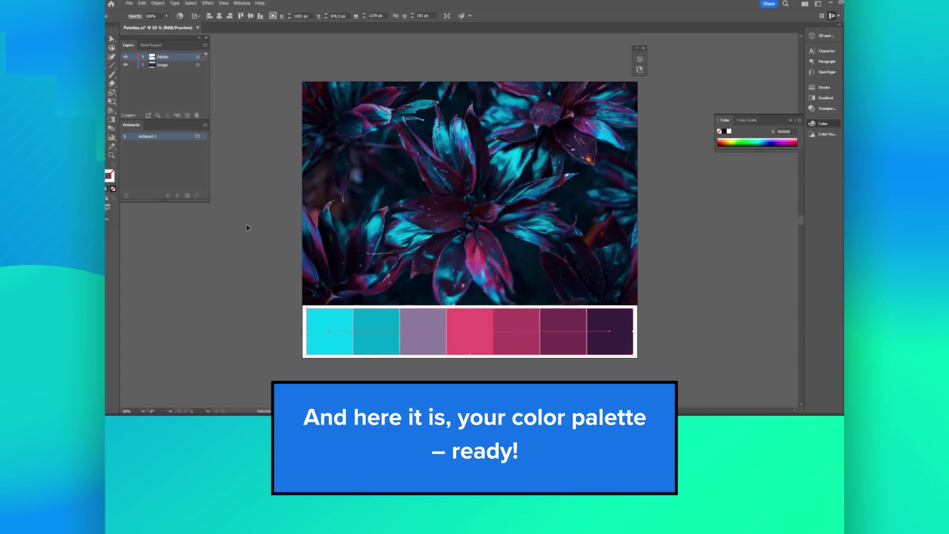
click(246, 230)
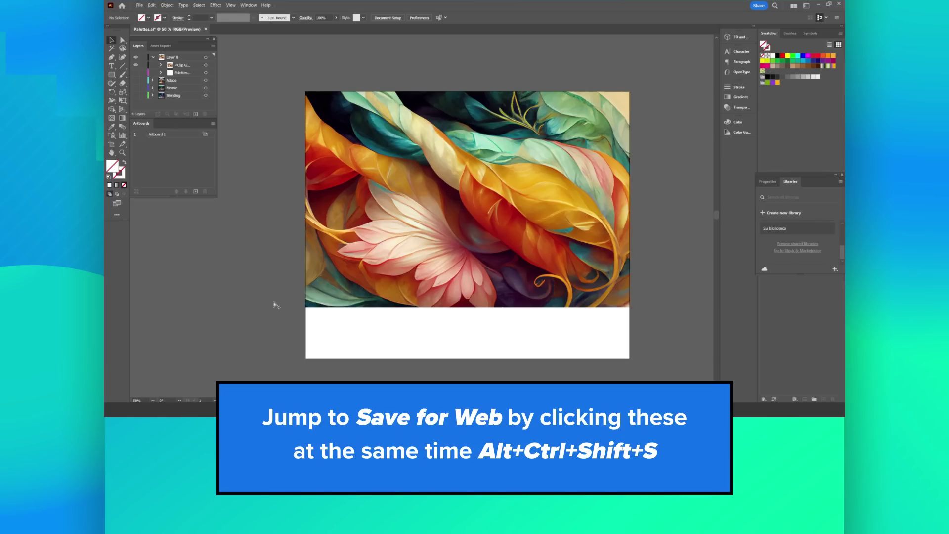
- Open the Save for Web dialog for the painted-leaves artwork with Alt+Ctrl+Shift+S
key(alt+ctrl+shift+s)
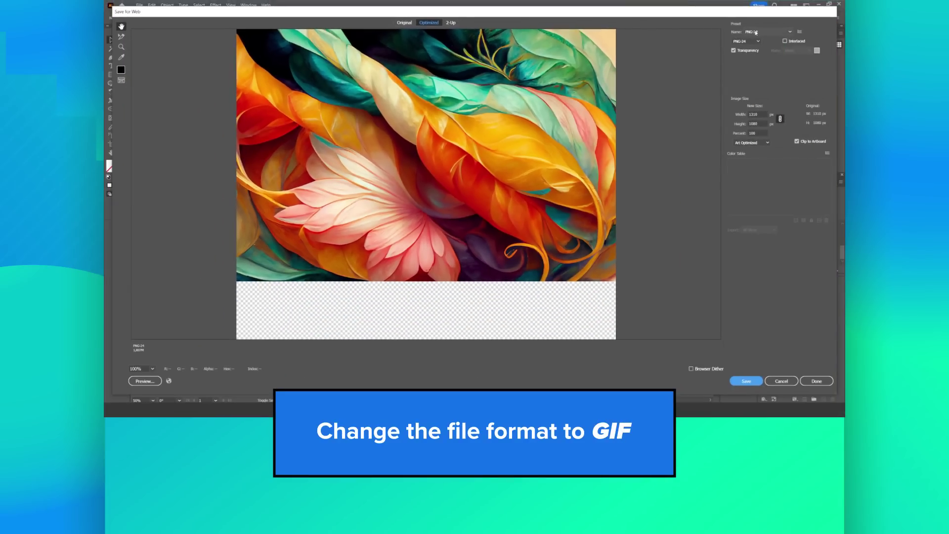
- Apply the GIF 128 Dithered preset and reduce the colour table to 8 colours
click(756, 32)
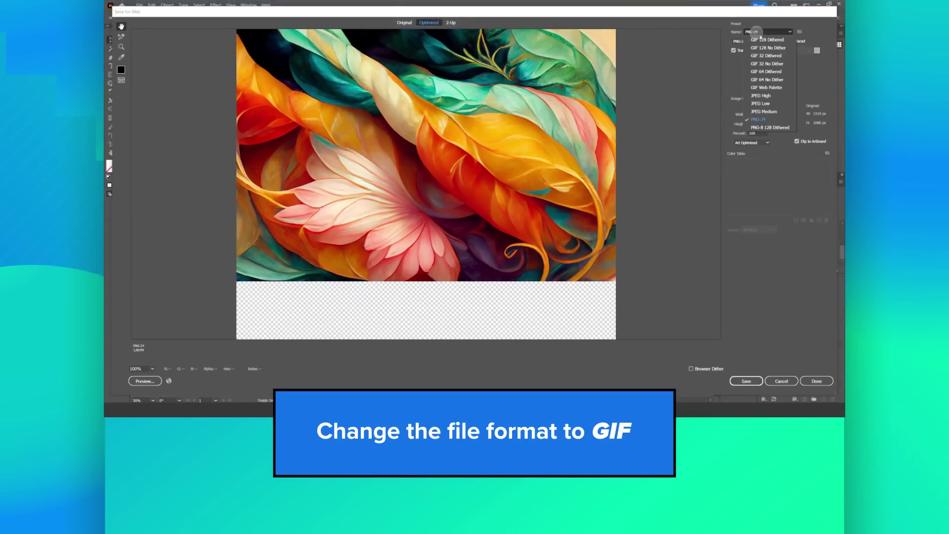
click(764, 41)
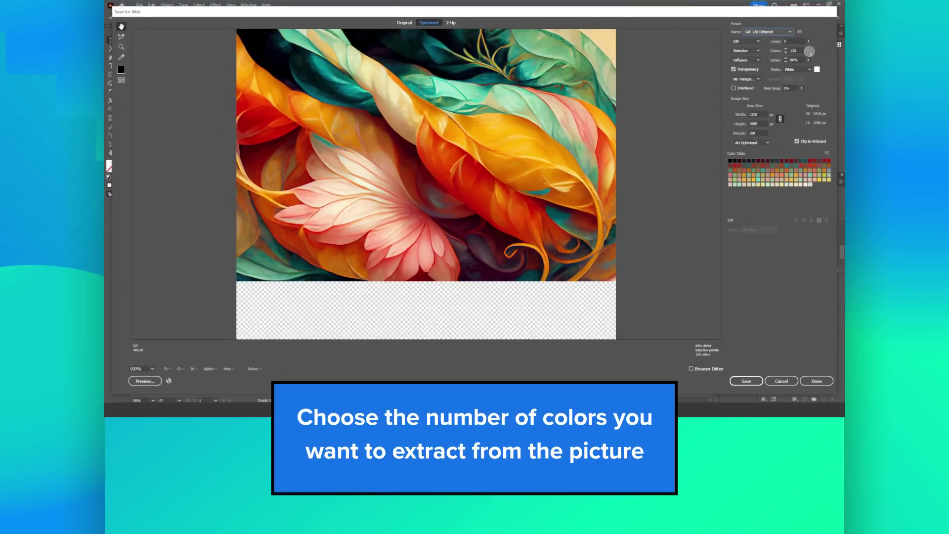
click(809, 50)
click(816, 75)
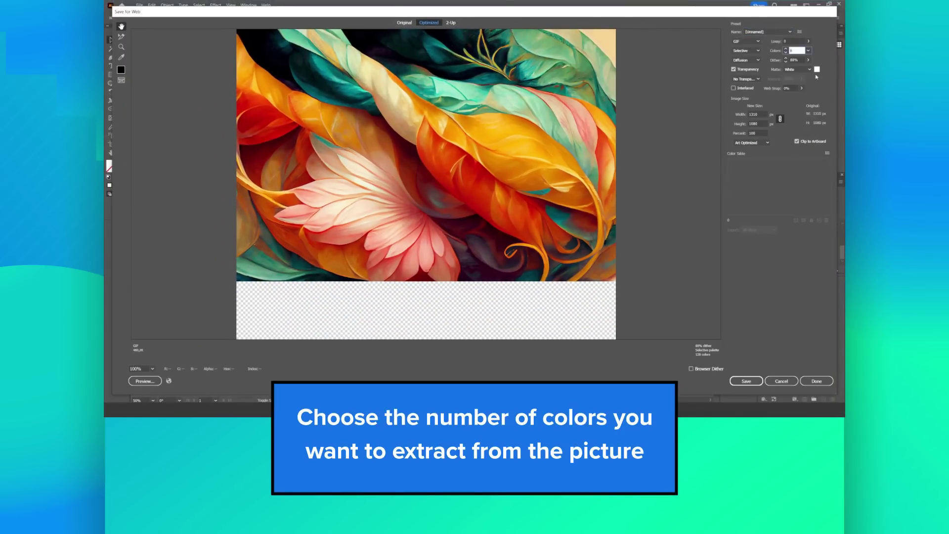
- Copy the darkest colour's hex value 2F1E25 from the colour table
double_click(730, 160)
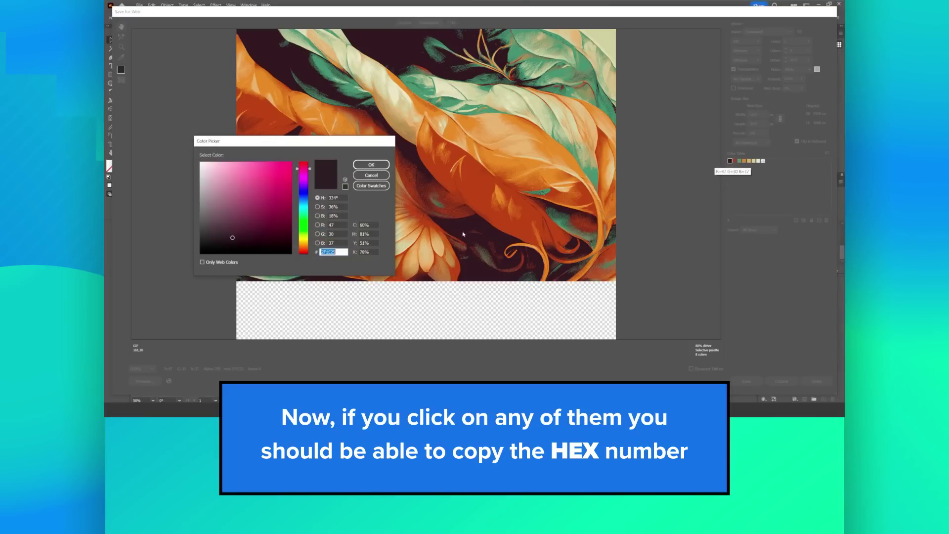
right_click(330, 252)
click(347, 271)
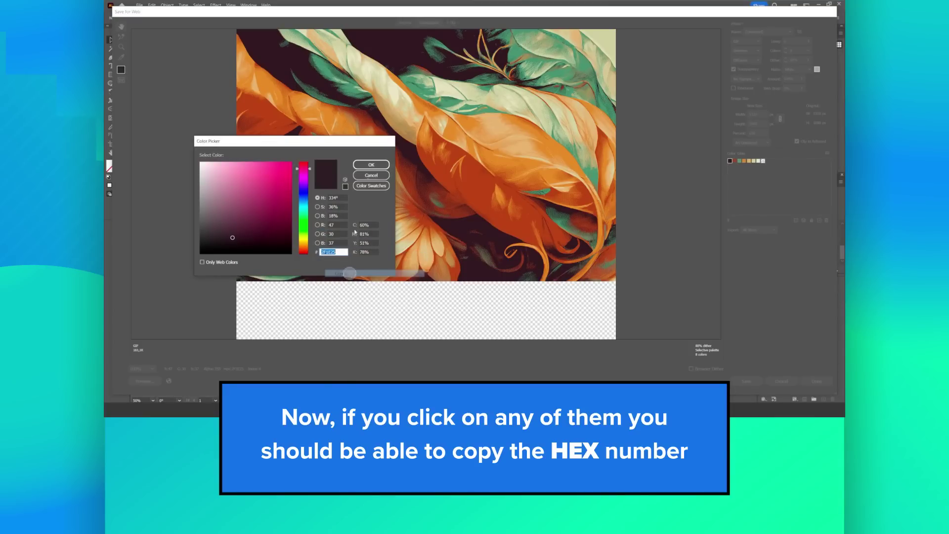
click(372, 165)
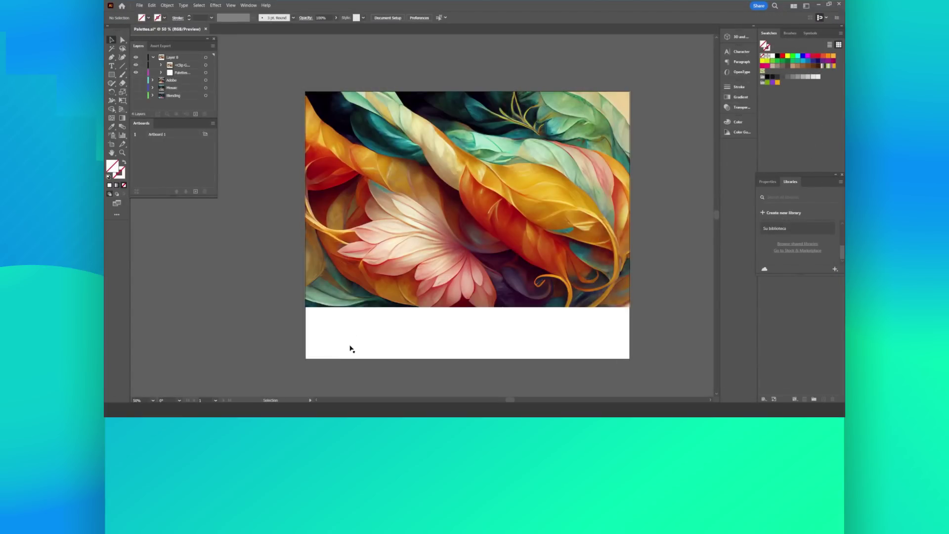
- Fill the first palette square with the dark colour 2F1E25
click(328, 333)
double_click(328, 333)
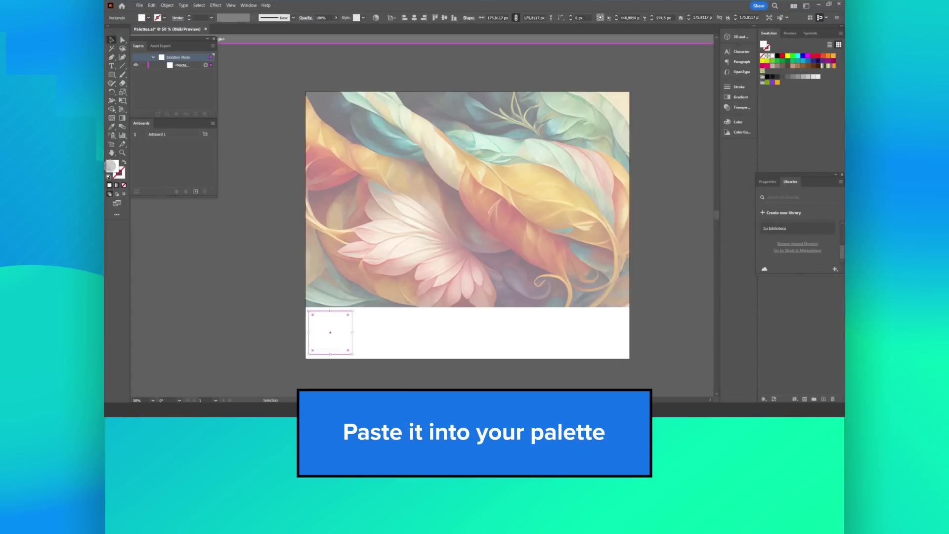
double_click(108, 166)
click(372, 164)
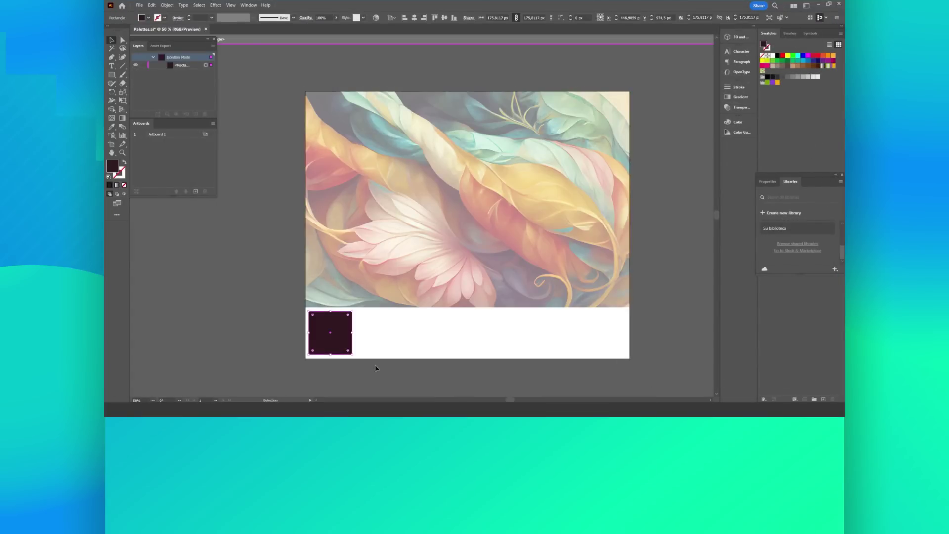
double_click(382, 382)
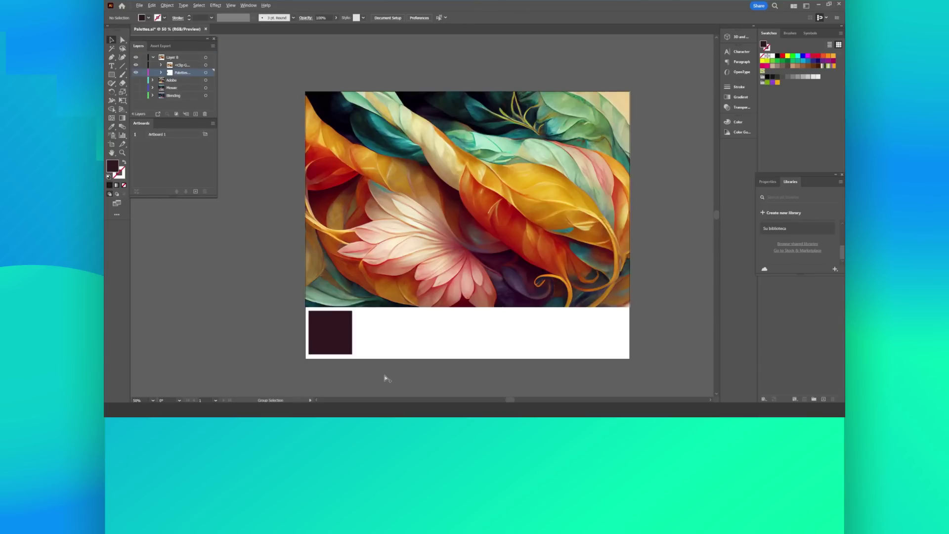
- Draw a second square beside it and fill it with the pasted red-orange hex
drag(354, 310, 398, 354)
double_click(113, 166)
text(A5451D)
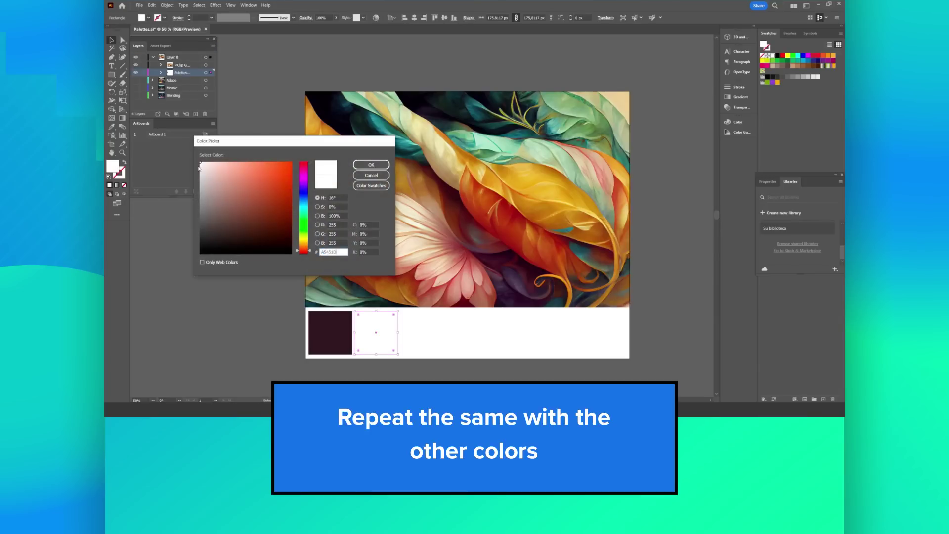
click(360, 166)
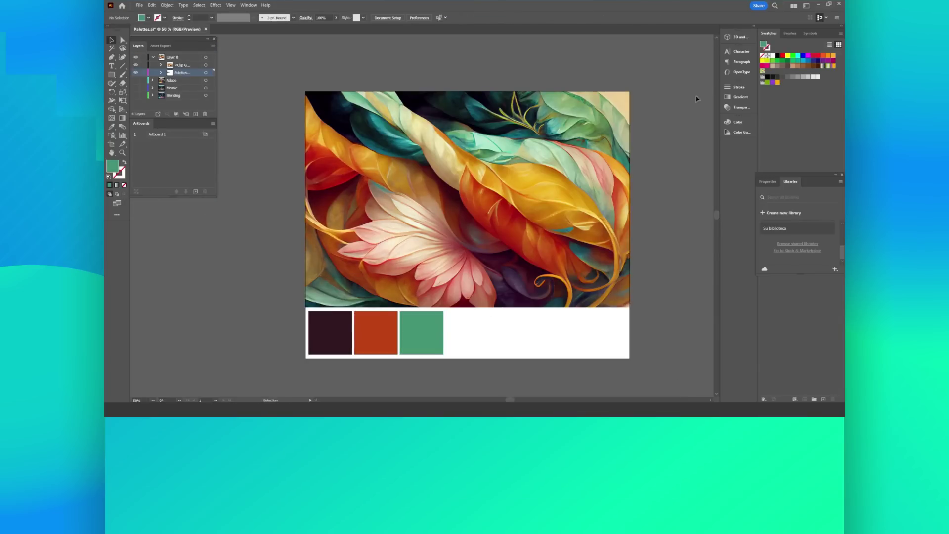
- Draw the fourth and fifth squares and fill them orange and tan from pasted hex values
drag(447, 311, 490, 354)
double_click(114, 167)
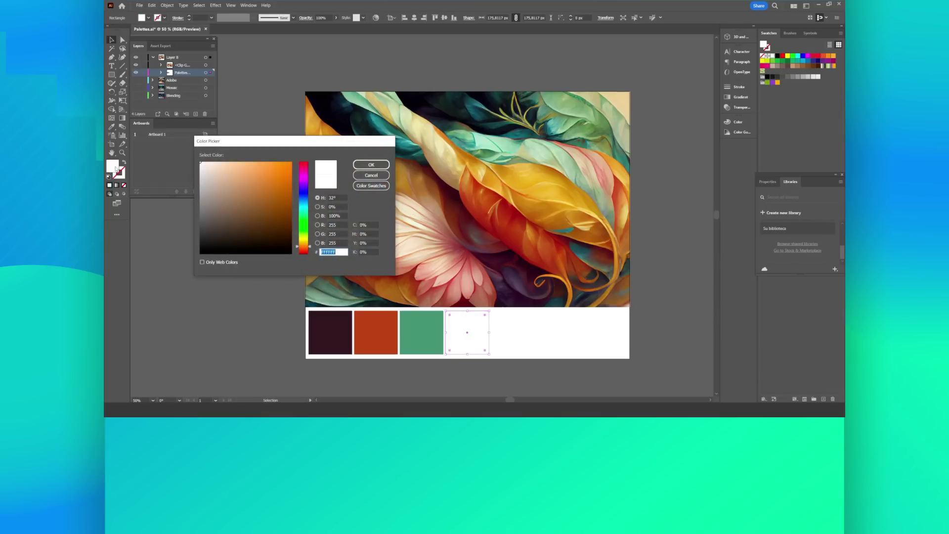
key(ctrl+v)
click(371, 164)
drag(491, 311, 535, 354)
double_click(517, 345)
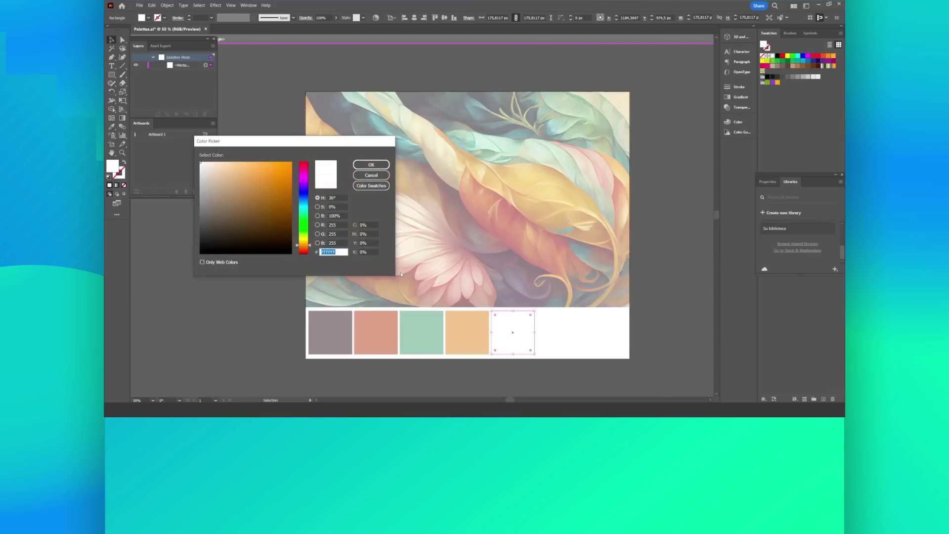
key(ctrl+v)
click(372, 165)
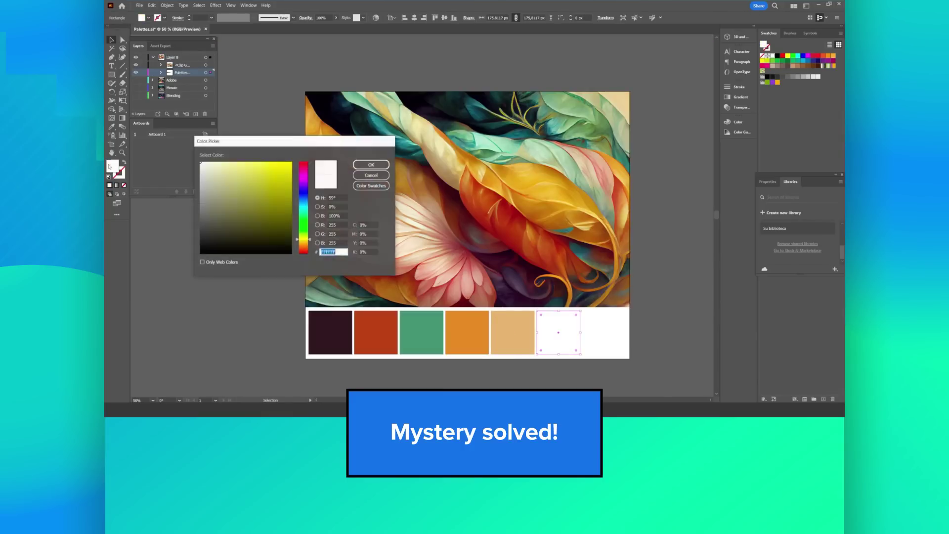
- Fill the sixth square pale green CFCFA2 and the seventh square pale cream
text(CFCFA2)
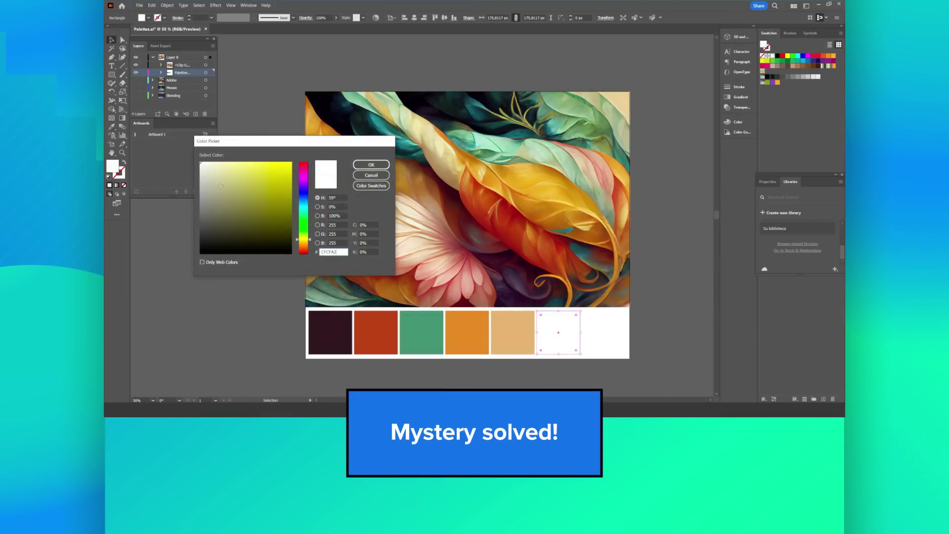
click(371, 164)
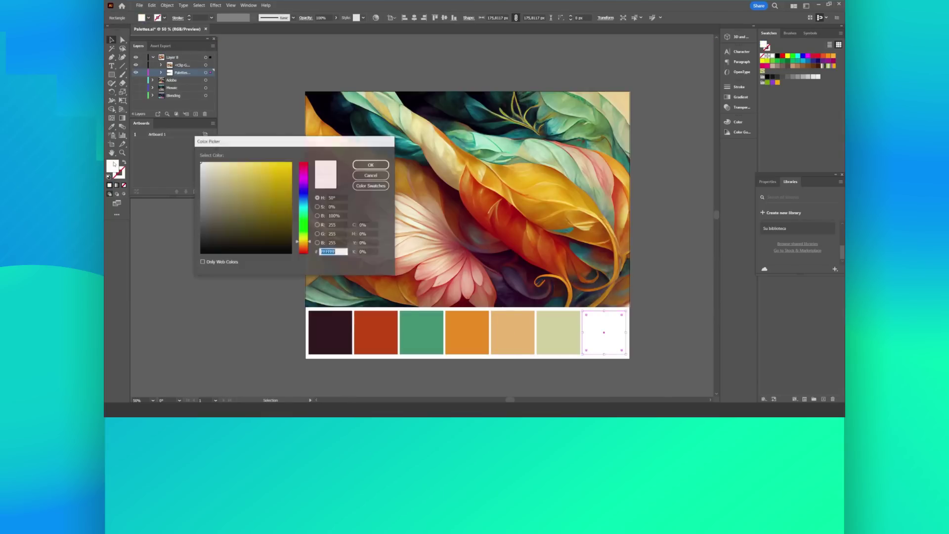
key(ctrl+v)
click(372, 165)
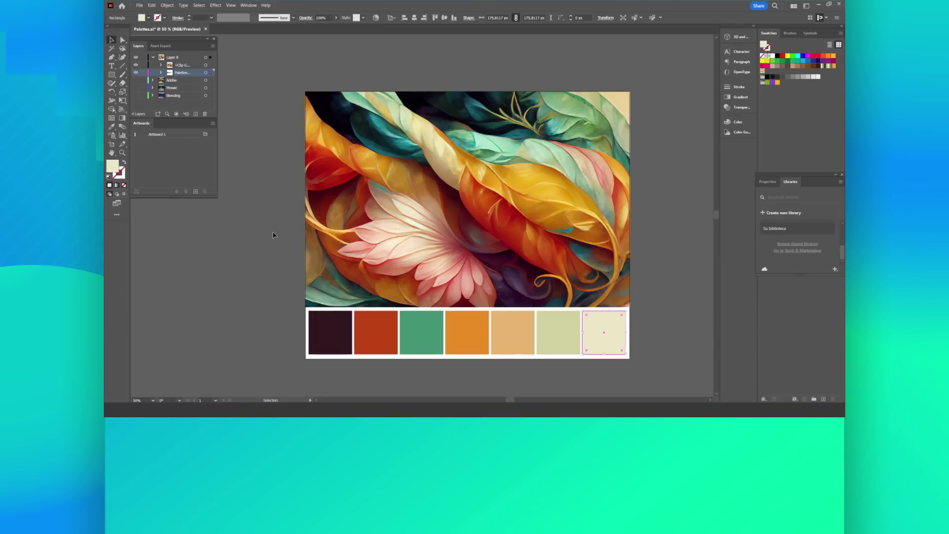